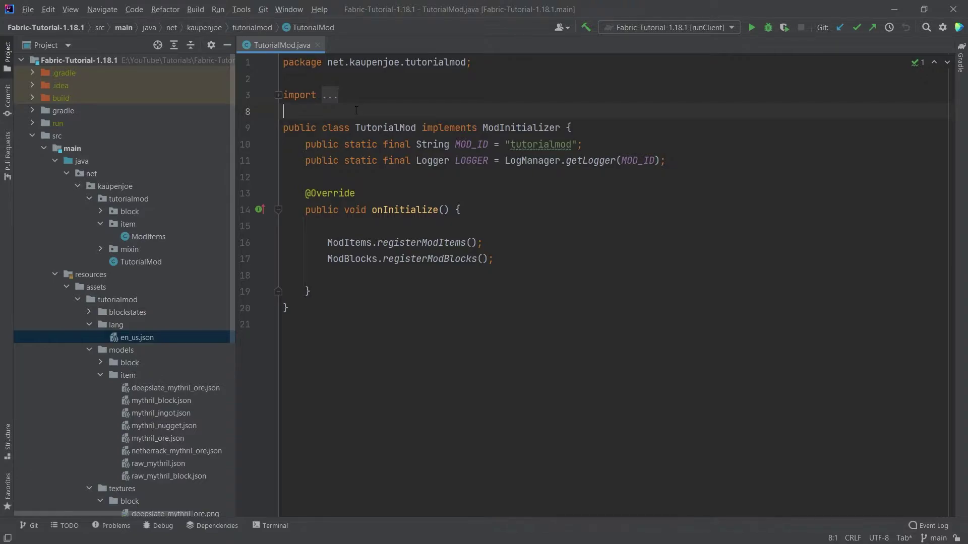
Start a new Java class in the mod's item package from its context menu
{"action": "left_click", "coordinate": [135, 225]}
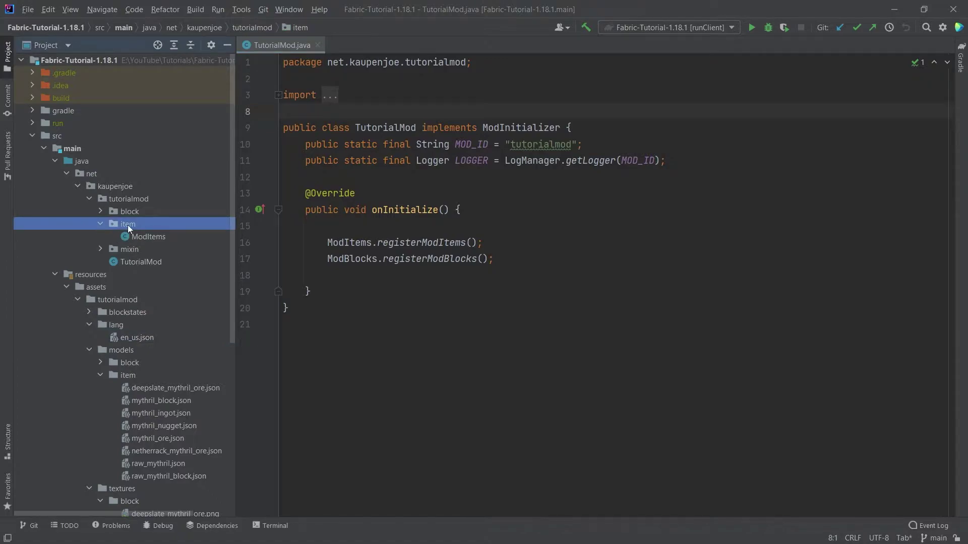
{"action": "right_click", "coordinate": [128, 225]}
{"action": "left_click", "coordinate": [354, 162]}
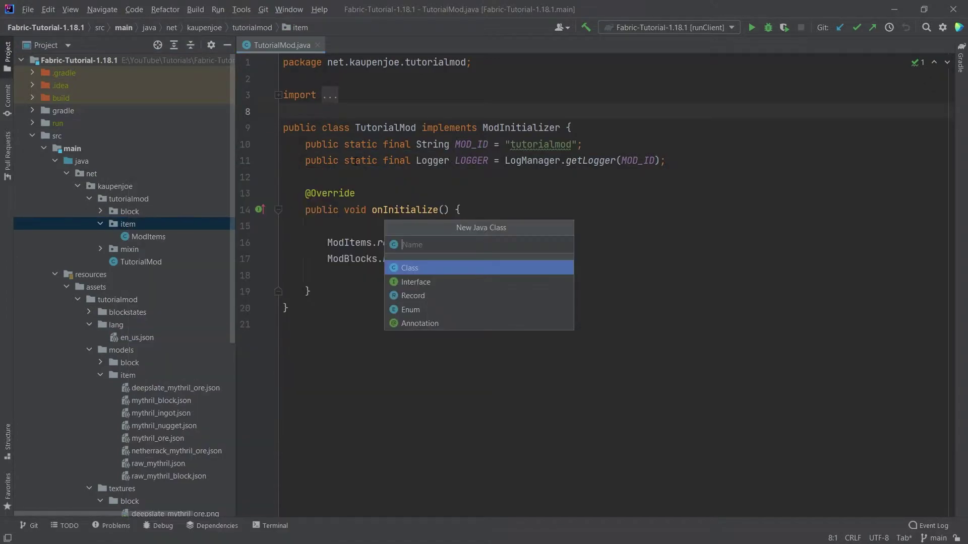
{"action": "type", "text": "ModIte"}
{"action": "type", "text": "mGroup"}
Create ModItemGroup and declare MYTHRIL via FabricItemGroupBuilder.build with Identifier(TutorialMod.MOD_ID, ...)
{"action": "key", "text": "Return"}
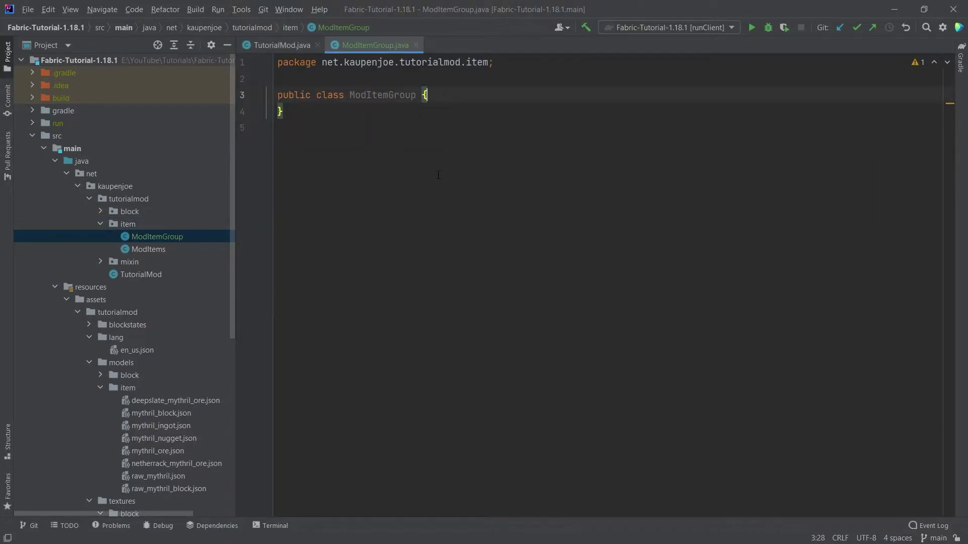
{"action": "key", "text": "Return"}
{"action": "type", "text": "pu"}
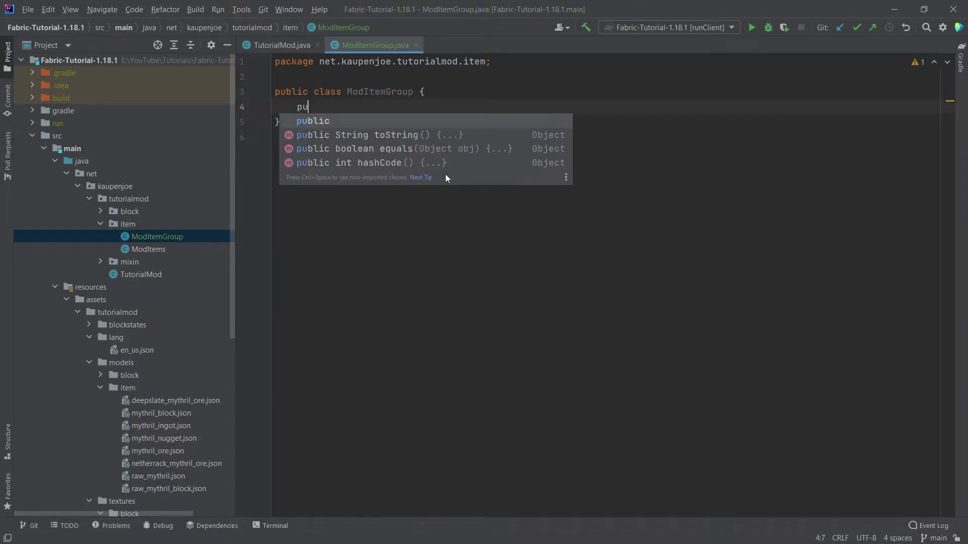
{"action": "type", "text": "blic static final "}
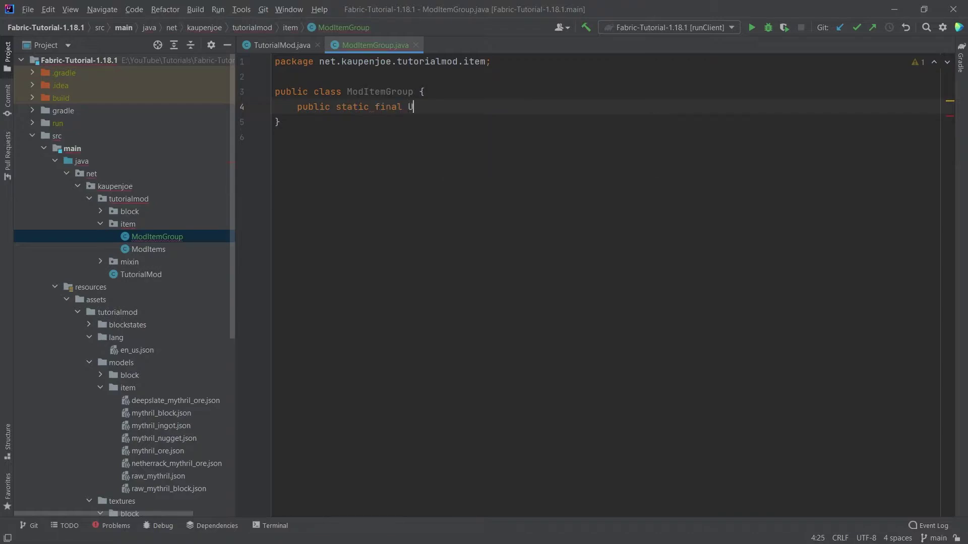
{"action": "type", "text": "ItemG"}
{"action": "key", "text": "Return"}
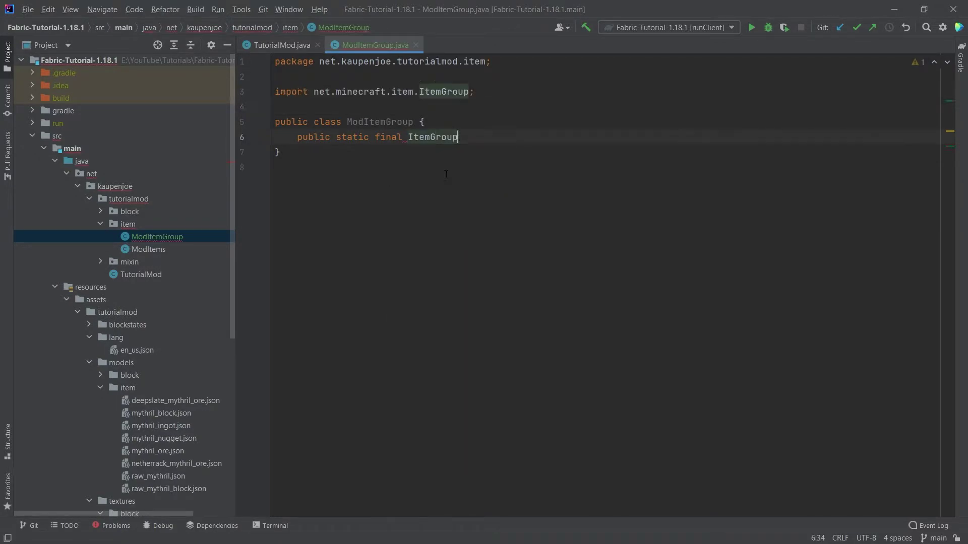
{"action": "type", "text": " MYTHRIL _"}
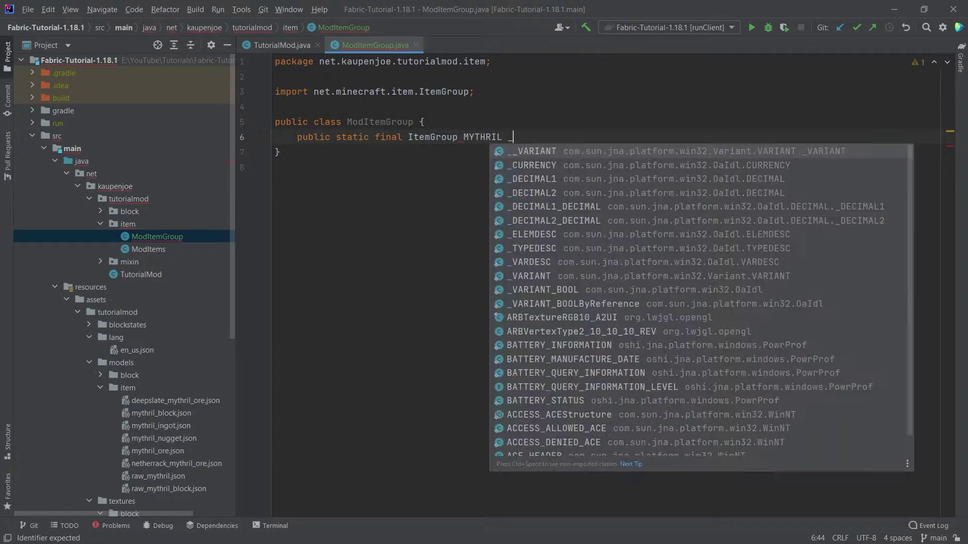
{"action": "key", "text": "BackSpace"}
{"action": "type", "text": "= FabricIt"}
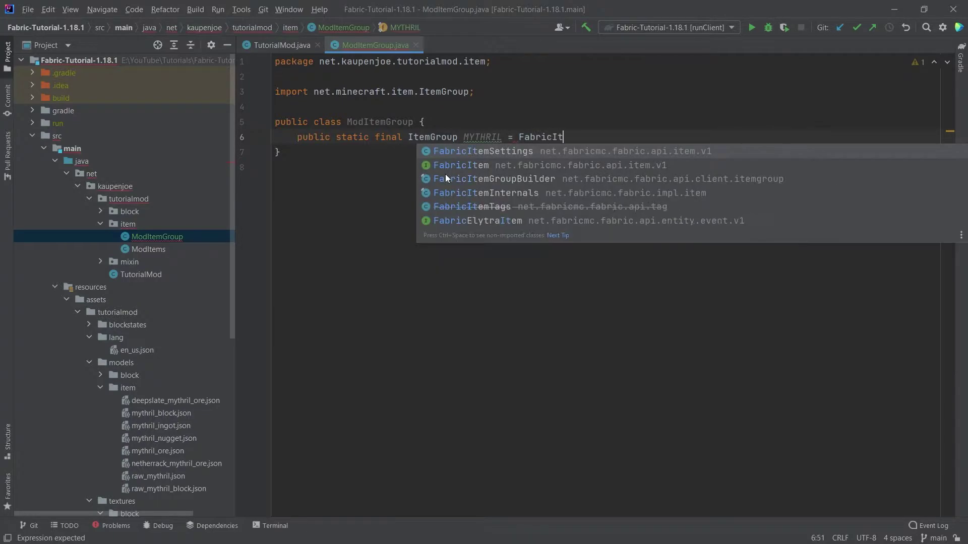
{"action": "type", "text": "emGroupBuil"}
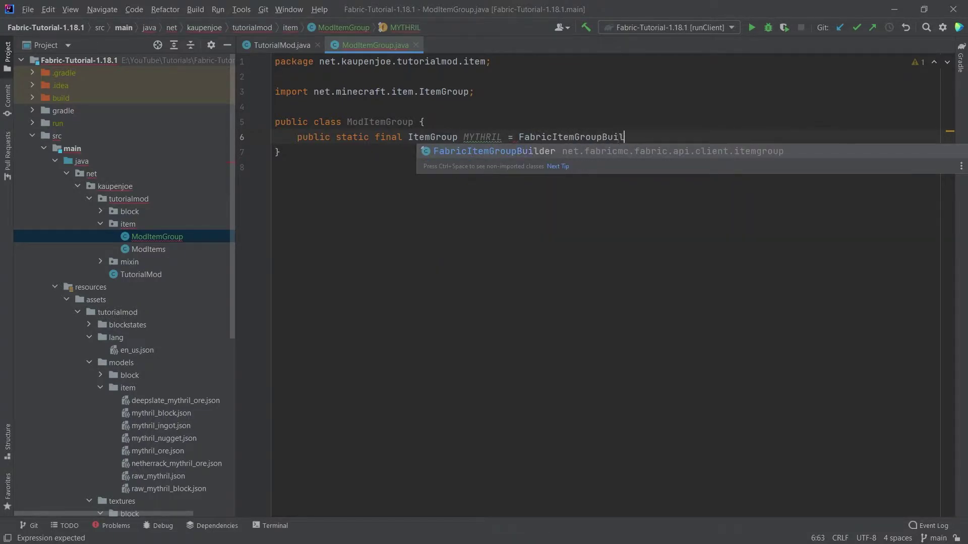
{"action": "key", "text": "Return"}
{"action": "type", "text": ".b"}
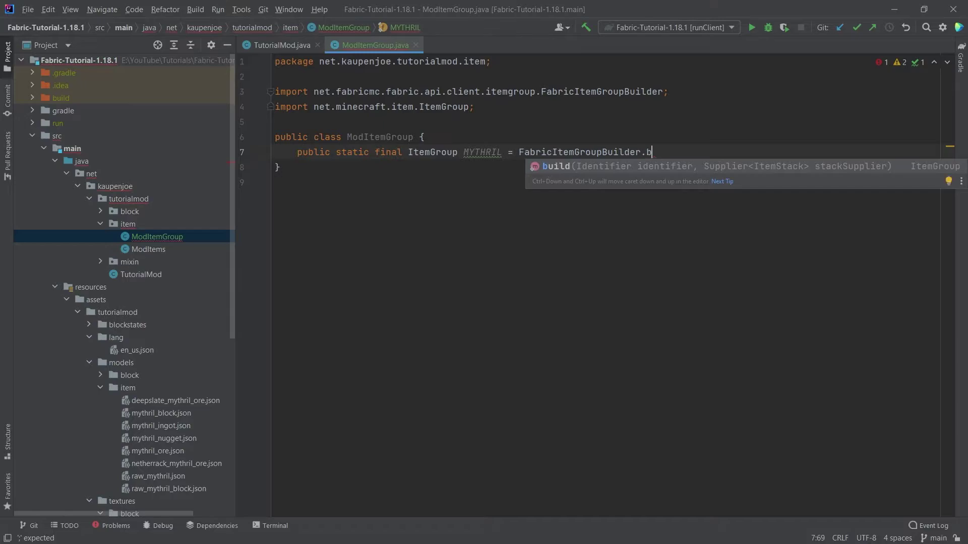
{"action": "key", "text": "Return"}
{"action": "type", "text": "new"}
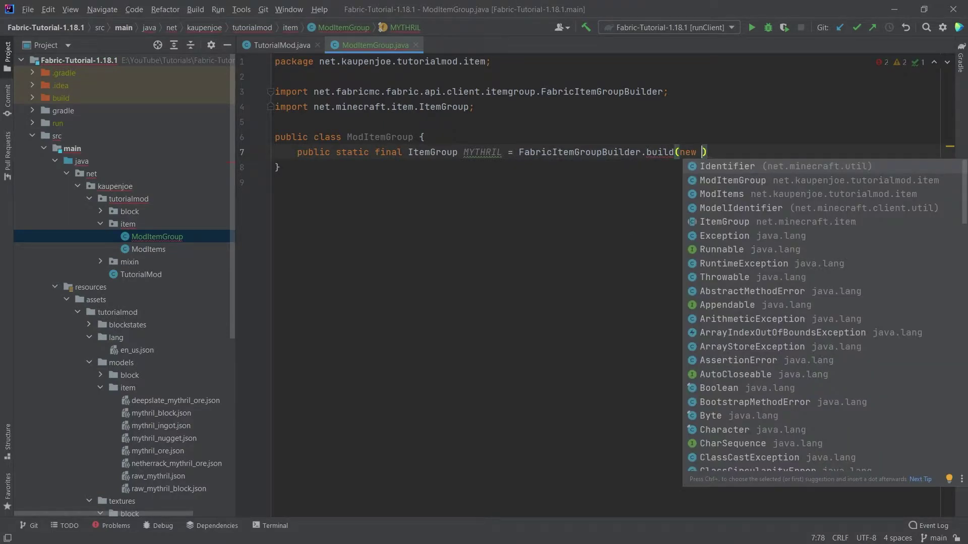
{"action": "key", "text": "Return"}
{"action": "type", "text": "Tut"}
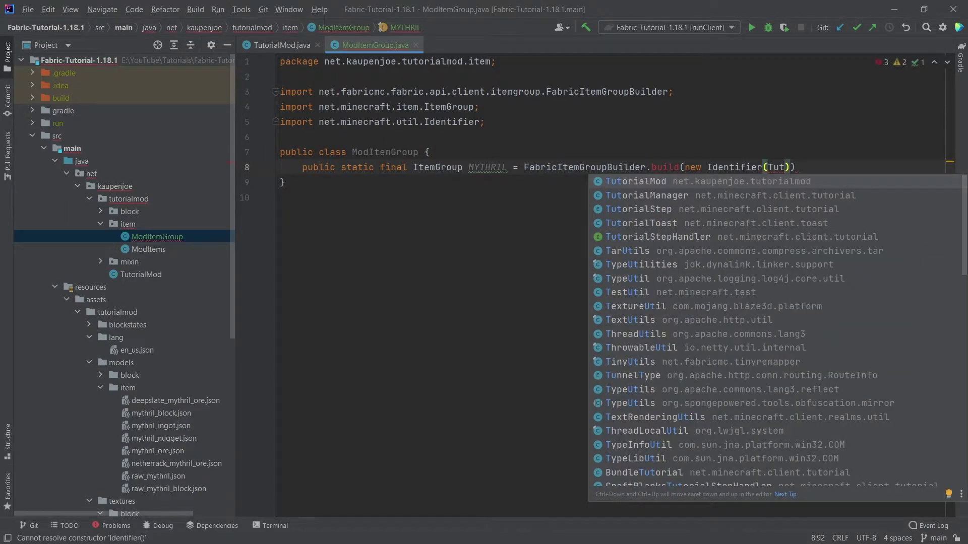
{"action": "key", "text": "Return"}
{"action": "type", "text": "."}
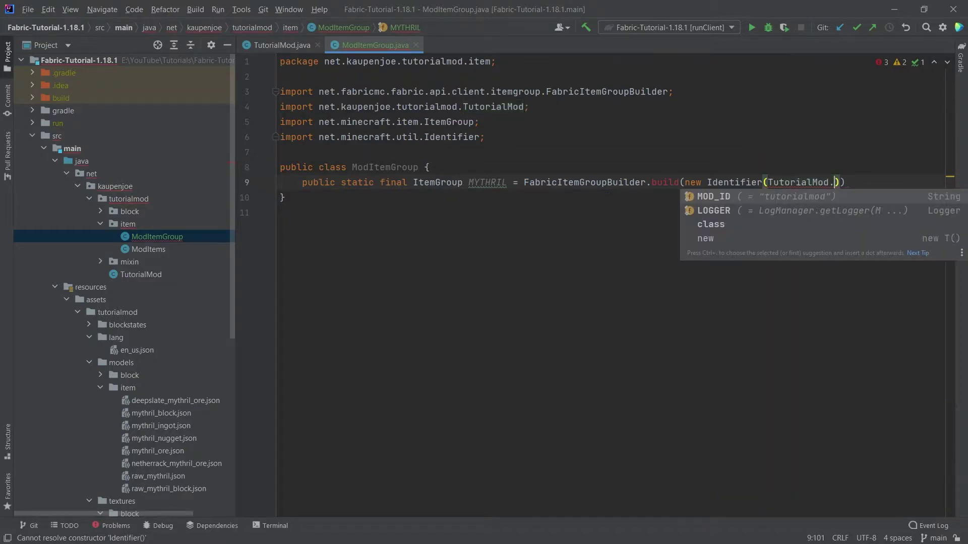
{"action": "key", "text": "Return"}
{"action": "type", "text": ", "}
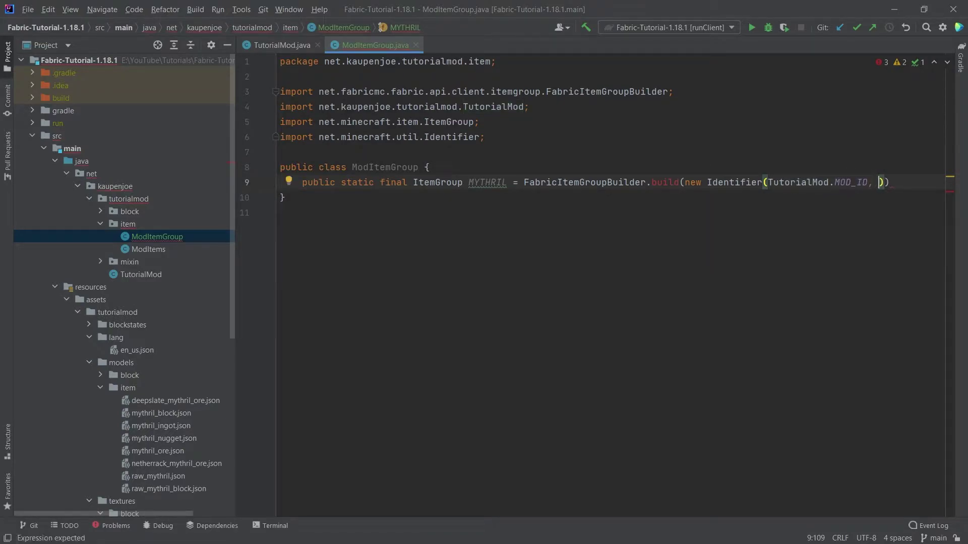
{"action": "type", "text": "\"mythril"}
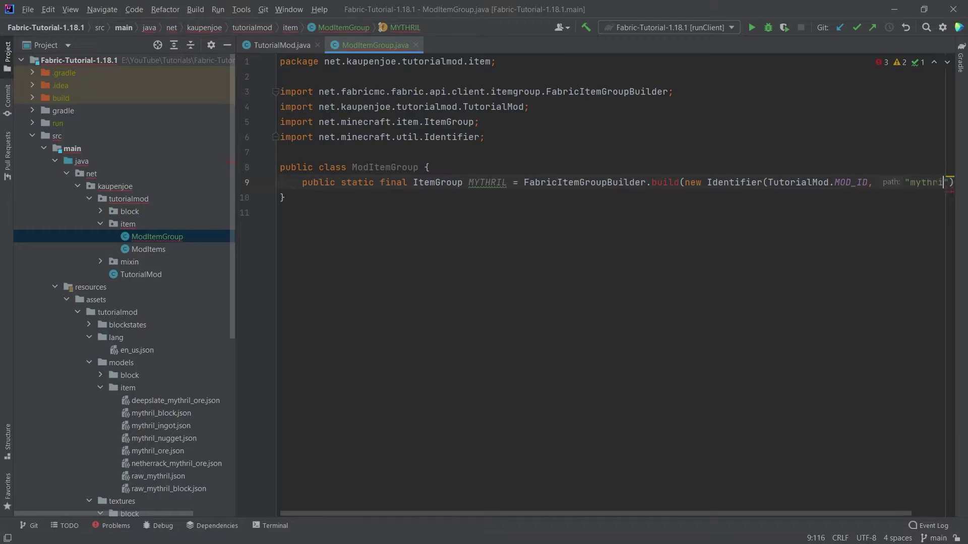
Complete the 'mythril' id and set ItemStack(ModItems.MYTHRIL_INGOT) as the group icon
{"action": "key", "text": "Right"}
{"action": "key", "text": "Right"}
{"action": "scroll", "coordinate": [606, 272], "scroll_direction": "down", "scroll_amount": 1}
{"action": "type", "text": ","}
{"action": "key", "text": "Return"}
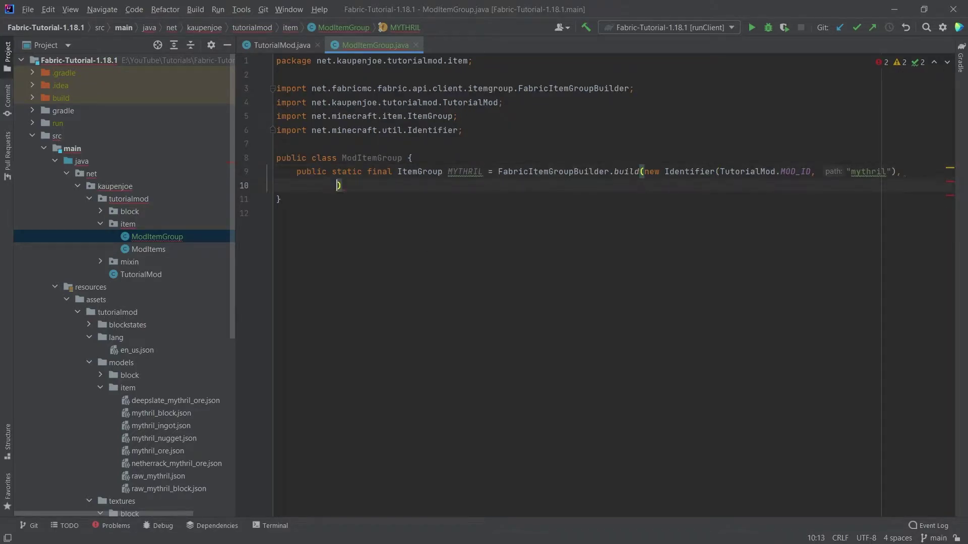
{"action": "type", "text": "() -> "}
{"action": "type", "text": "new Ite"}
{"action": "key", "text": "Return"}
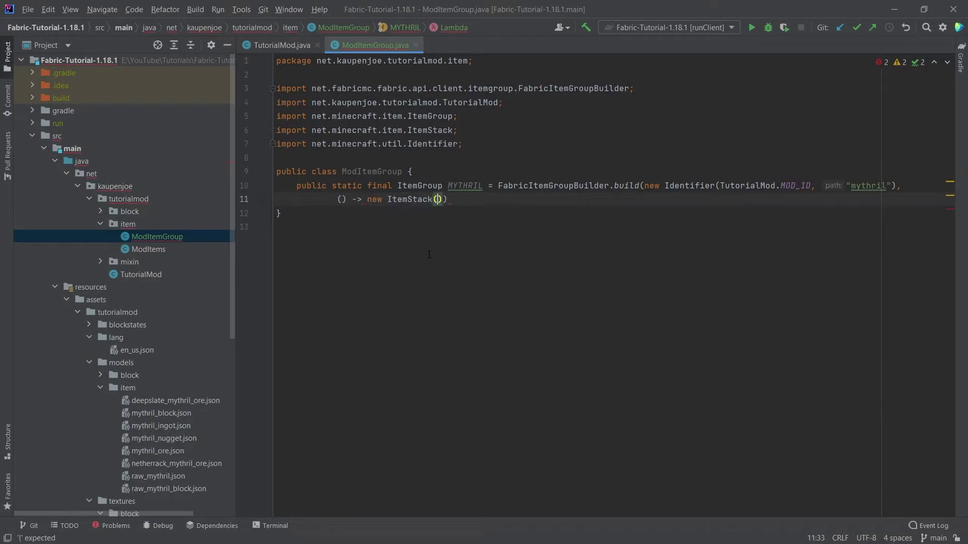
{"action": "type", "text": "ModItems."}
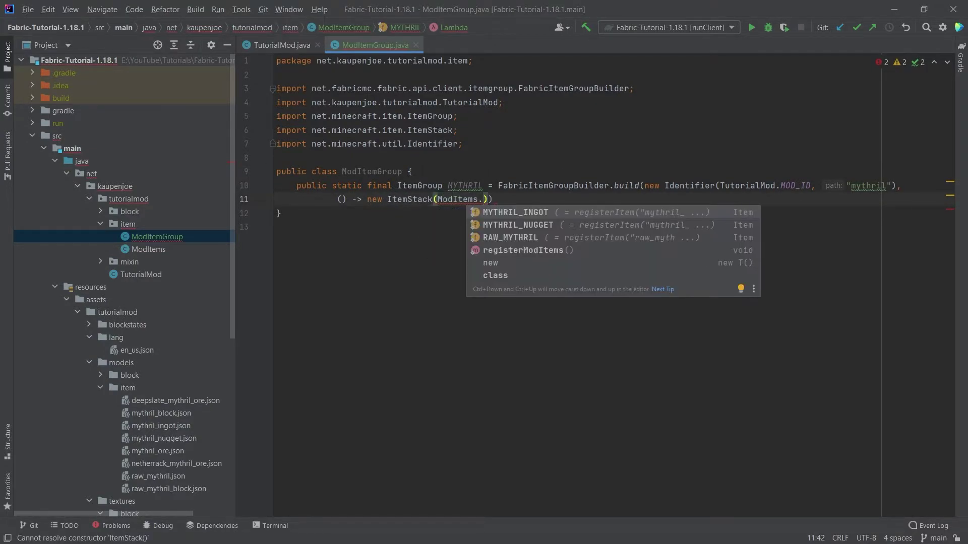
{"action": "key", "text": "Return"}
{"action": "type", "text": ");"}
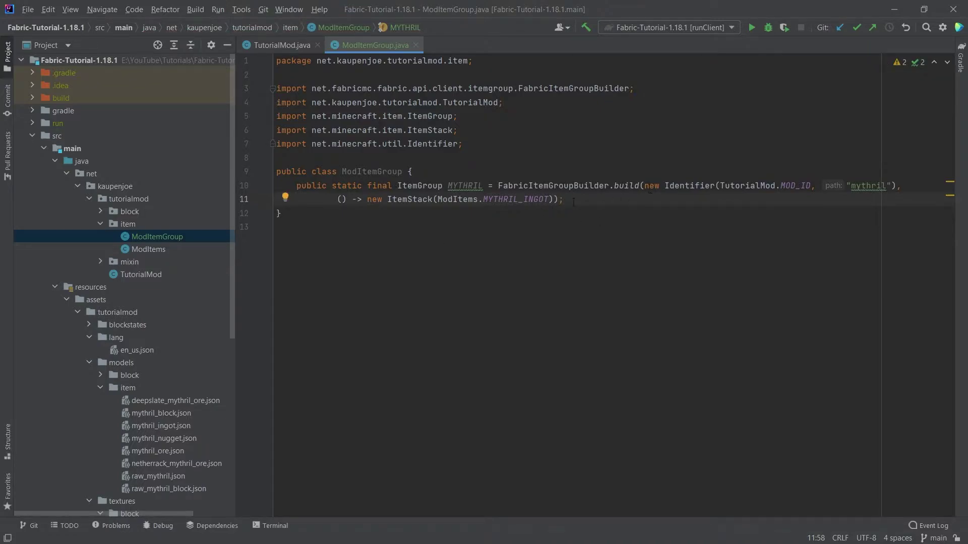
{"action": "left_click_drag", "start_coordinate": [574, 201], "coordinate": [151, 188]}
{"action": "left_click_drag", "start_coordinate": [564, 201], "coordinate": [247, 183]}
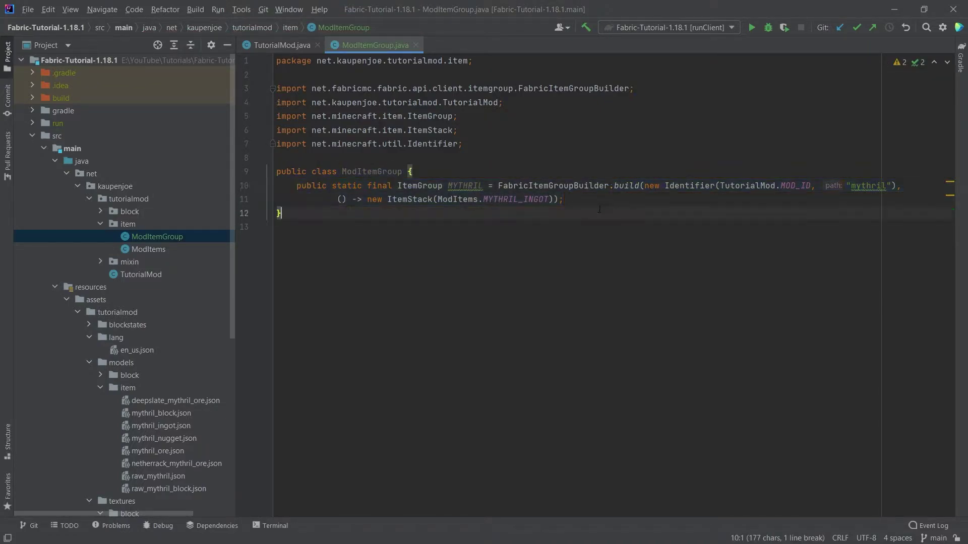
{"action": "left_click", "coordinate": [586, 188]}
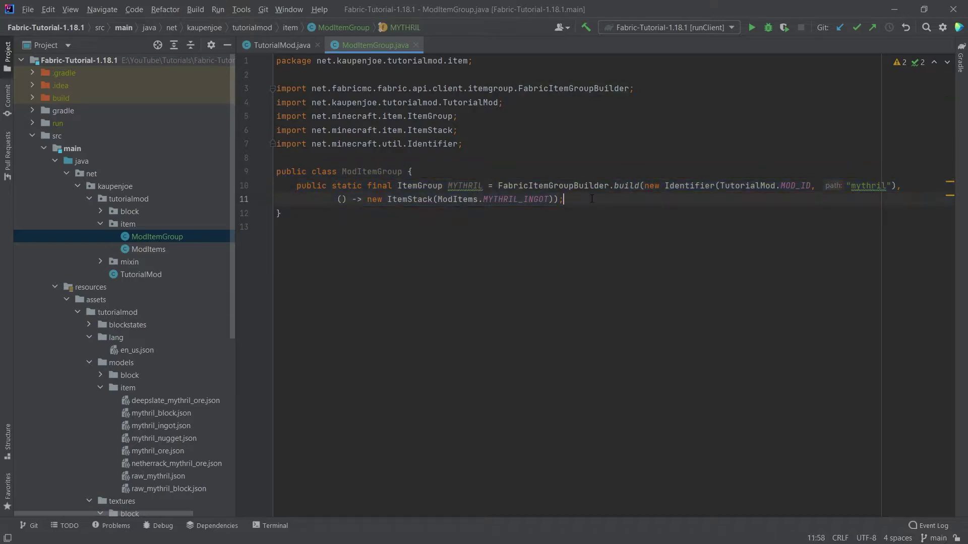
{"action": "left_click_drag", "start_coordinate": [591, 199], "coordinate": [574, 180]}
{"action": "key", "text": "ctrl+c"}
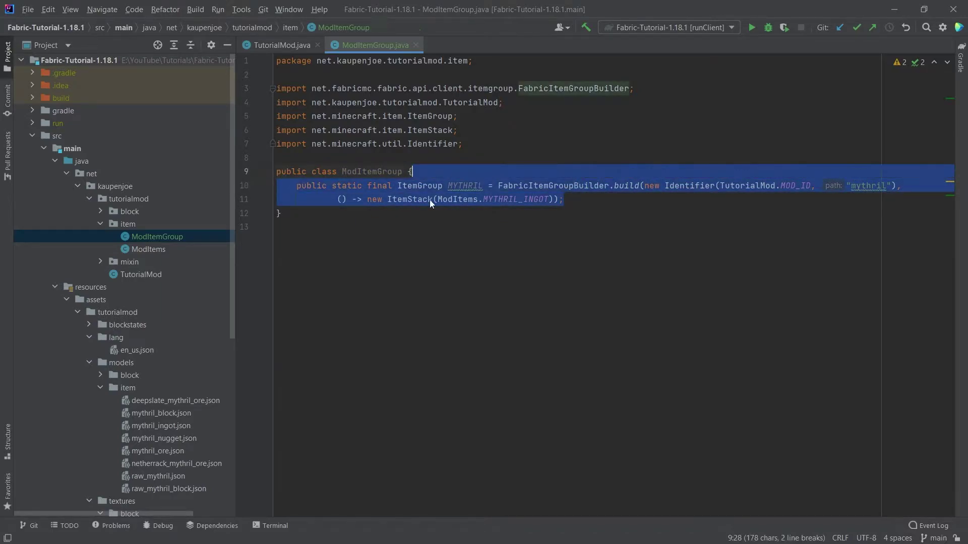
{"action": "key", "text": "Right"}
{"action": "key", "text": "ctrl+v"}
{"action": "left_click", "coordinate": [449, 213]}
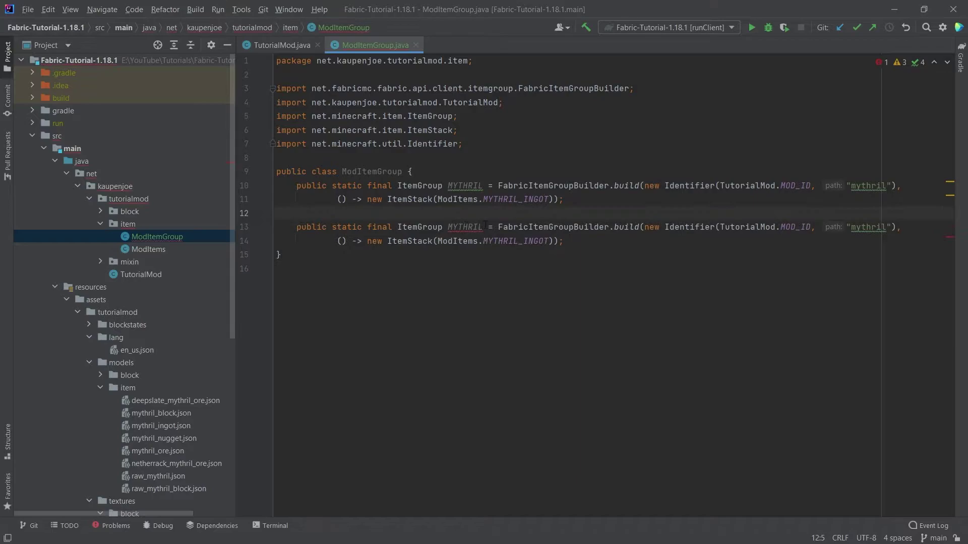
{"action": "left_click", "coordinate": [483, 227]}
{"action": "type", "text": "2"}
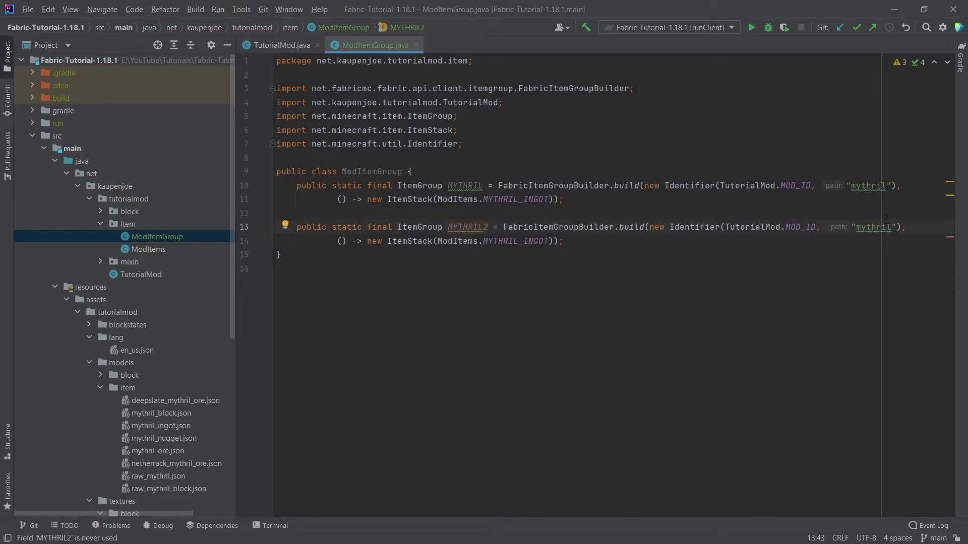
{"action": "left_click", "coordinate": [891, 227]}
{"action": "type", "text": "2"}
{"action": "left_click_drag", "start_coordinate": [892, 228], "coordinate": [564, 214]}
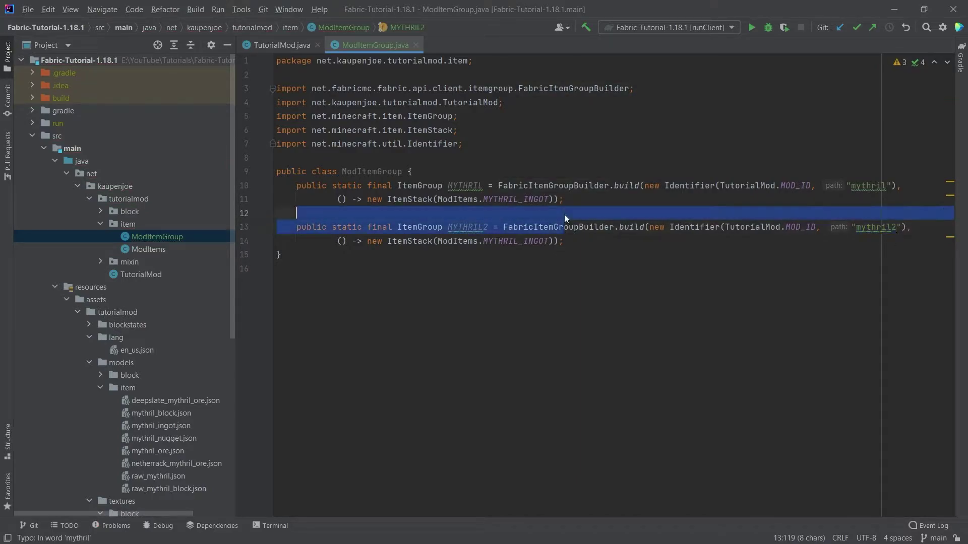
{"action": "left_click", "coordinate": [630, 241]}
{"action": "key", "text": "shift+Down"}
{"action": "key", "text": "shift+Down"}
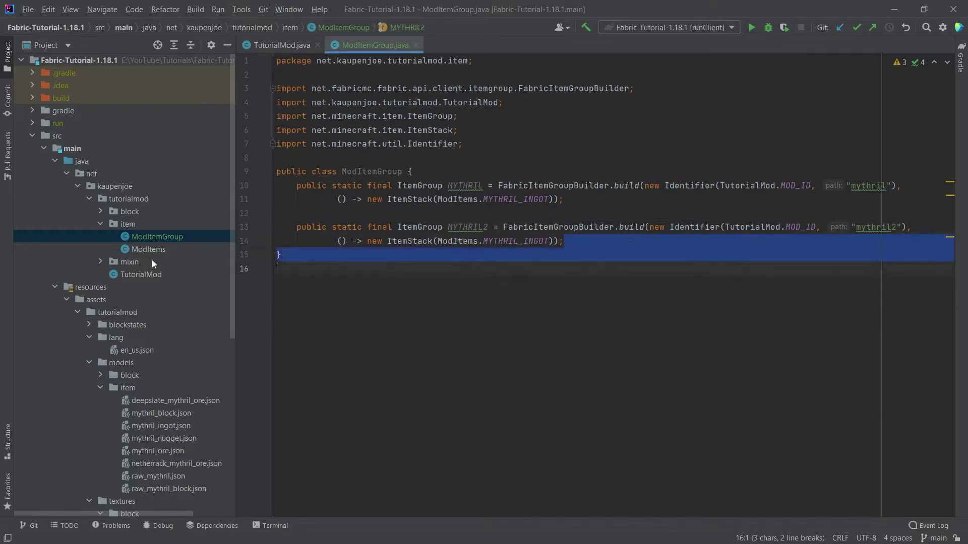
{"action": "key", "text": "shift+Up"}
{"action": "key", "text": "shift+Up"}
{"action": "key", "text": "shift+Up"}
{"action": "key", "text": "shift+Up"}
{"action": "key", "text": "Delete"}
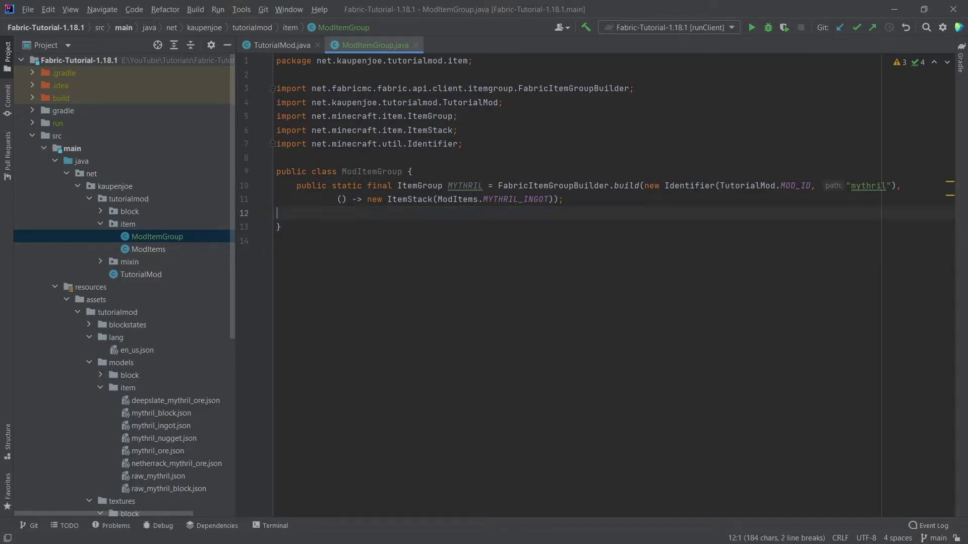
{"action": "key", "text": "Delete"}
{"action": "left_click", "coordinate": [468, 185]}
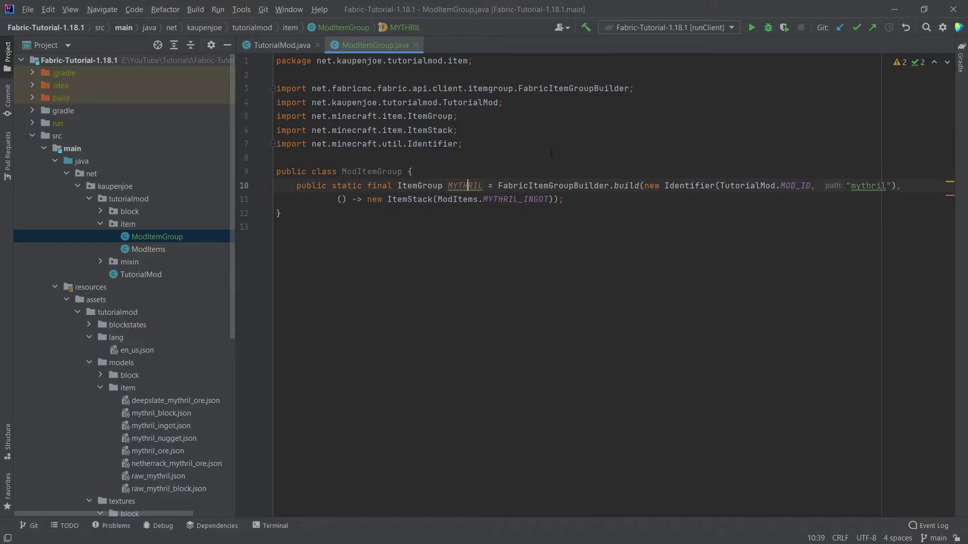
{"action": "left_click", "coordinate": [582, 199]}
In ModItems, change the mythril ingot's ItemGroup.MISC to ModItemGroup.MYTHRIL
{"action": "double_click", "coordinate": [141, 247]}
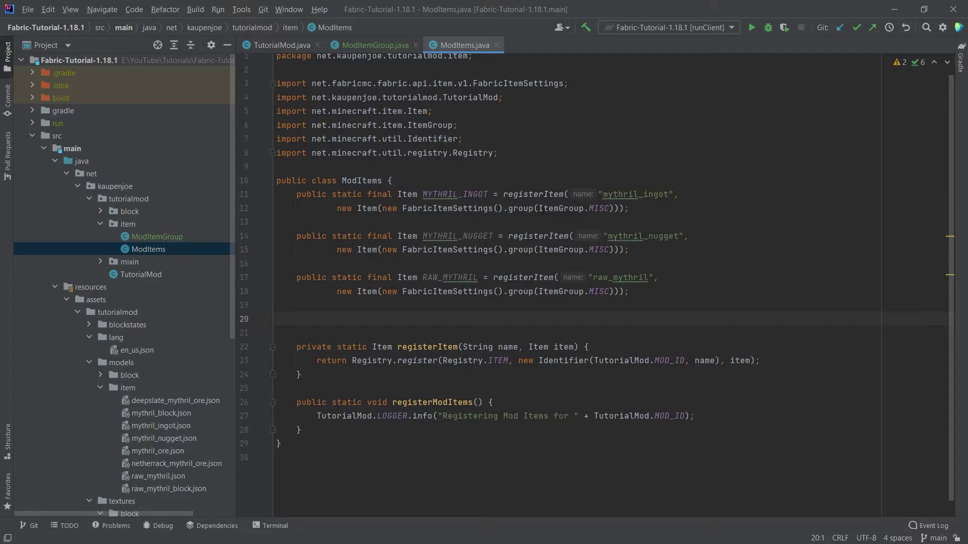
{"action": "left_click", "coordinate": [530, 208]}
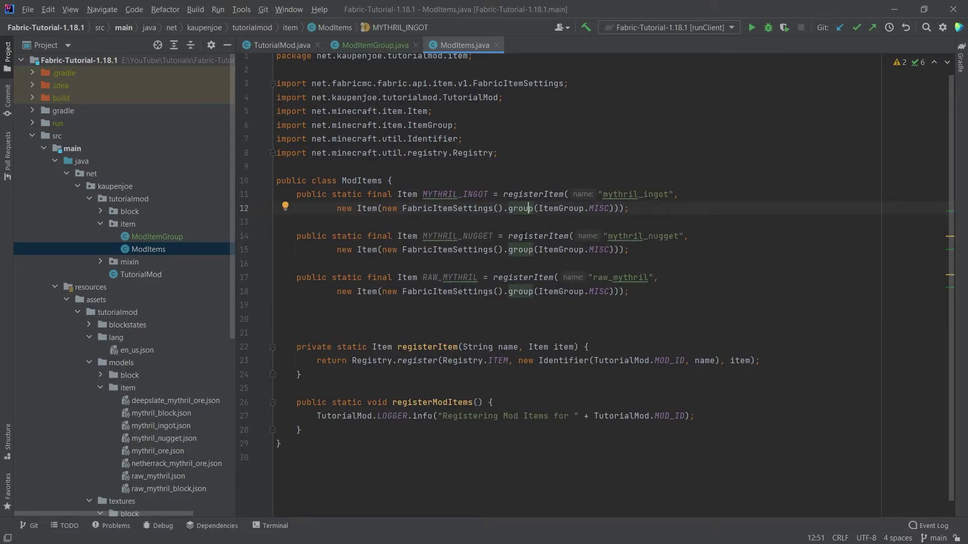
{"action": "left_click_drag", "start_coordinate": [539, 209], "coordinate": [610, 208]}
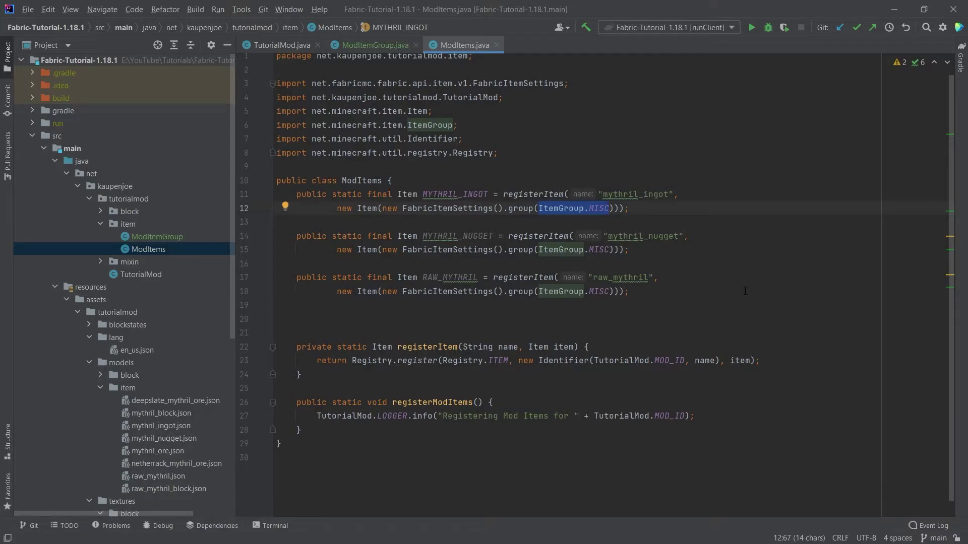
{"action": "type", "text": "ModItemG"}
{"action": "key", "text": "BackSpace"}
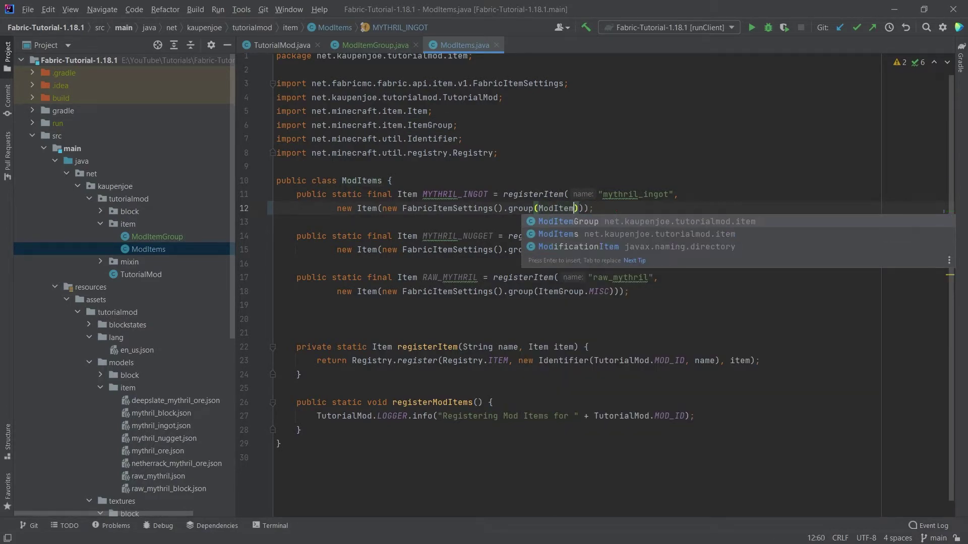
{"action": "key", "text": "Return"}
{"action": "type", "text": "."}
{"action": "key", "text": "Return"}
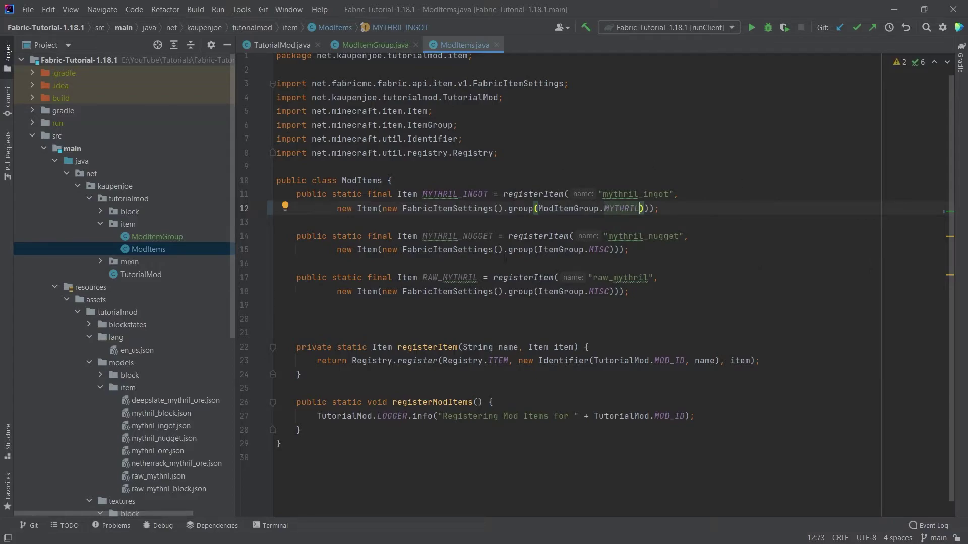
Paste ModItemGroup.MYTHRIL over the mythril nugget's and raw mythril's ItemGroup.MISC
{"action": "left_click", "coordinate": [538, 208], "text": "shift"}
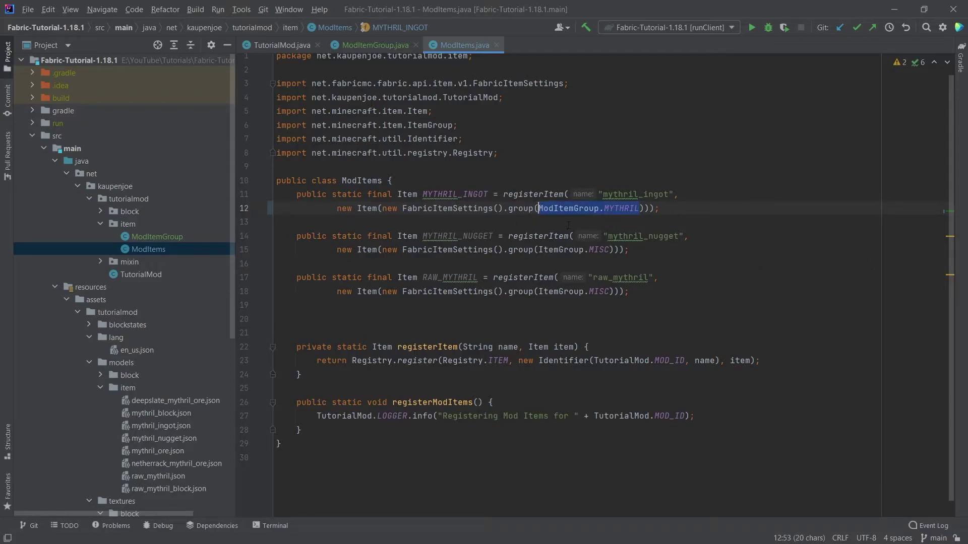
{"action": "key", "text": "ctrl+c"}
{"action": "left_click_drag", "start_coordinate": [539, 249], "coordinate": [608, 250]}
{"action": "key", "text": "ctrl+v"}
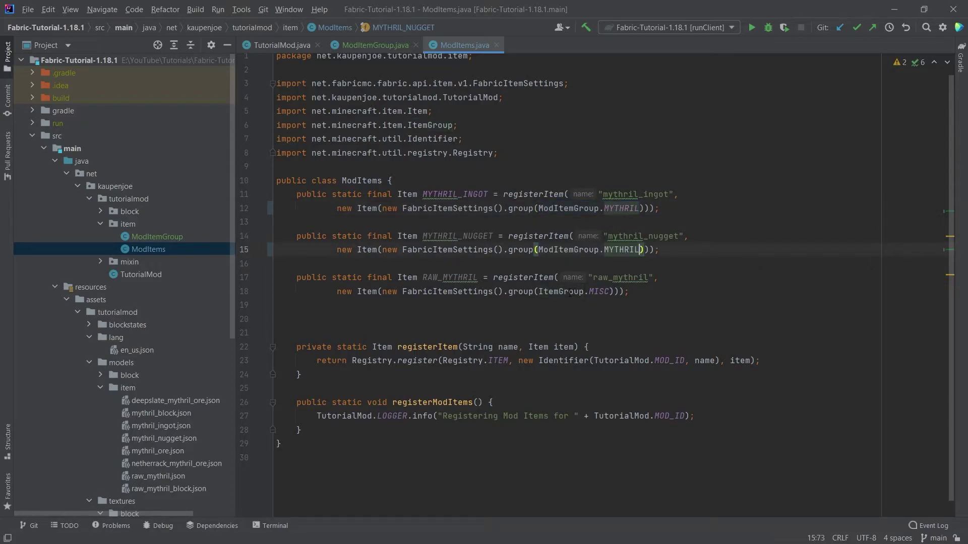
{"action": "left_click_drag", "start_coordinate": [539, 291], "coordinate": [608, 291]}
{"action": "key", "text": "ctrl+v"}
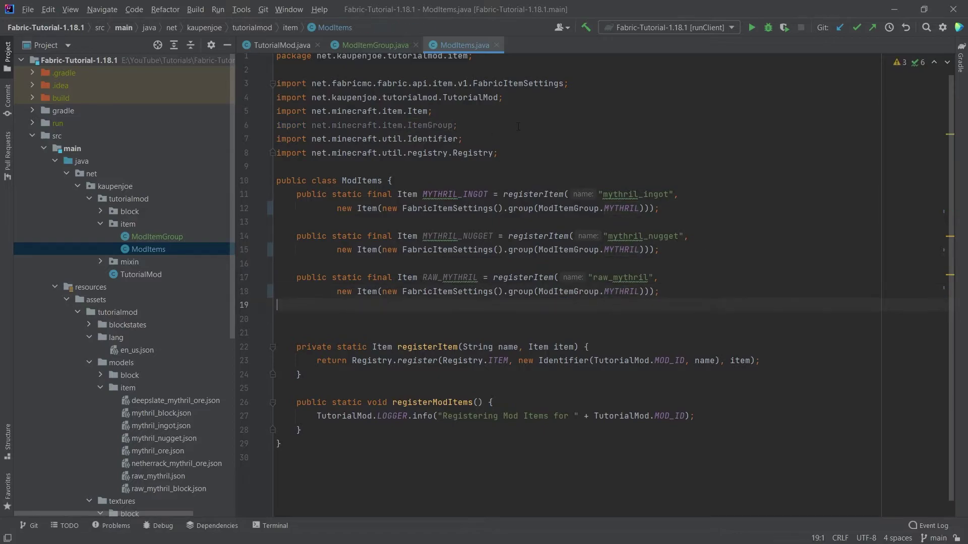
Delete the unused ItemGroup import line from ModItems
{"action": "left_click_drag", "start_coordinate": [484, 111], "coordinate": [488, 118]}
{"action": "key", "text": "Delete"}
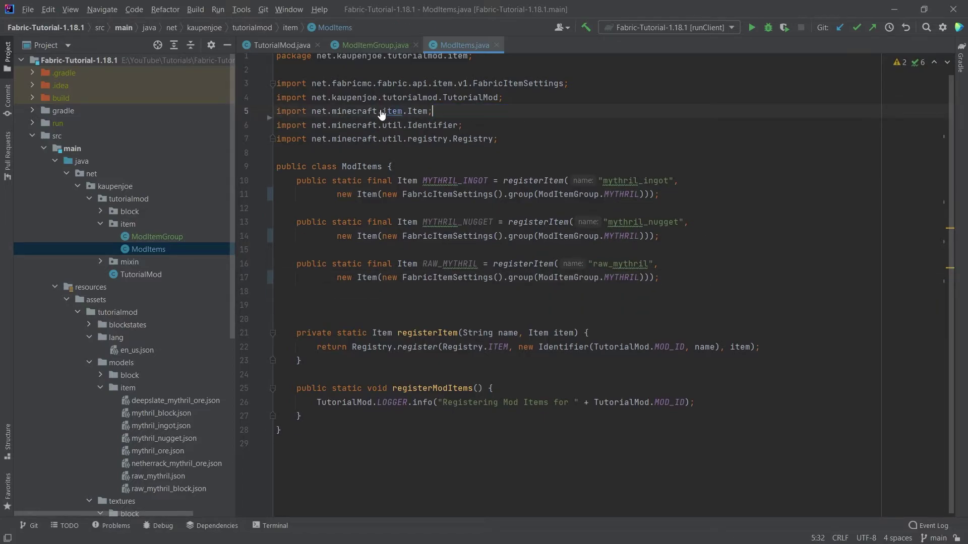
{"action": "left_click", "coordinate": [502, 306]}
Open ModBlocks and review the ItemGroup parameter in registerBlock and registerBlockItem
{"action": "left_click", "coordinate": [102, 211]}
{"action": "double_click", "coordinate": [112, 223]}
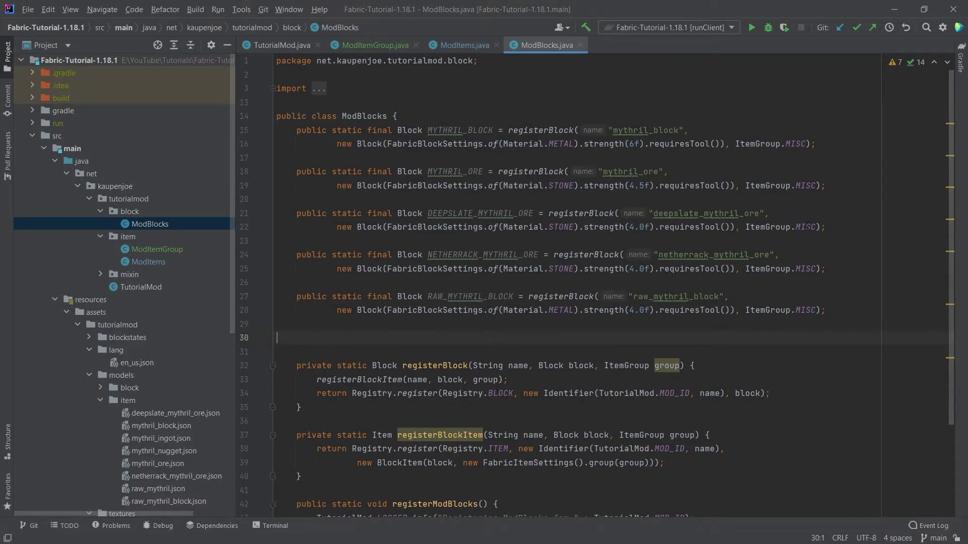
{"action": "scroll", "coordinate": [671, 331], "scroll_direction": "down", "scroll_amount": 3}
{"action": "left_click", "coordinate": [628, 247]}
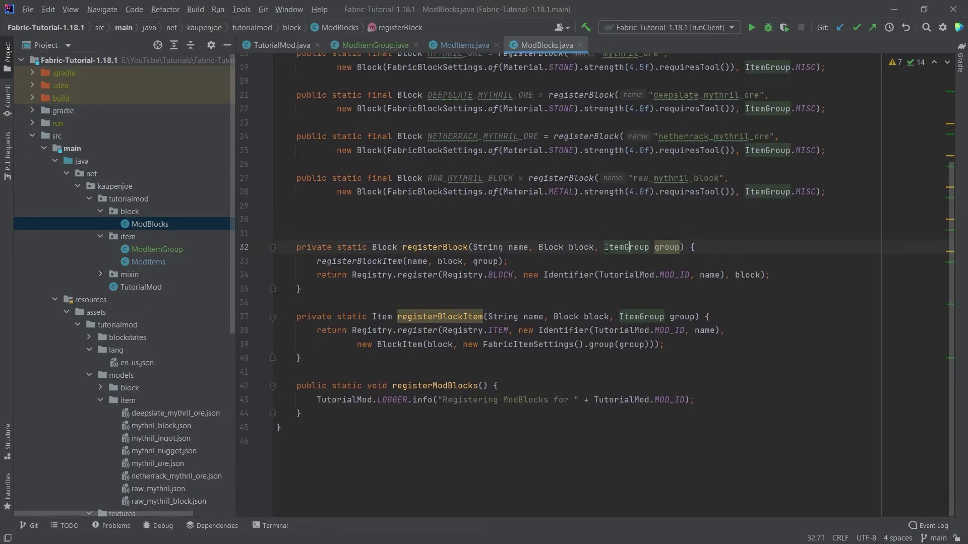
{"action": "left_click", "coordinate": [429, 316]}
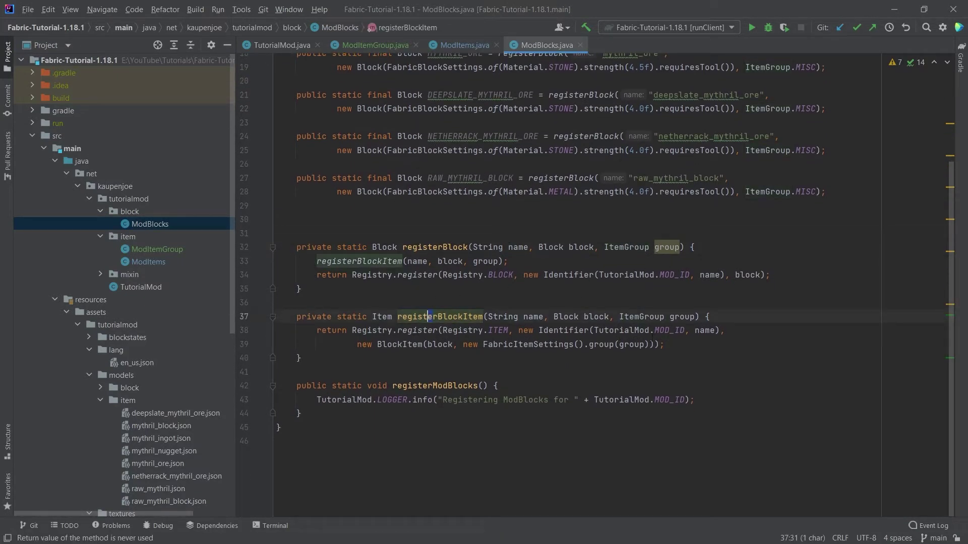
{"action": "scroll", "coordinate": [691, 329], "scroll_direction": "up", "scroll_amount": 1}
{"action": "scroll", "coordinate": [898, 232], "scroll_direction": "up", "scroll_amount": 3}
Paste ModItemGroup.MYTHRIL over the mythril block's ItemGroup.MISC group
{"action": "left_click_drag", "start_coordinate": [736, 144], "coordinate": [806, 144]}
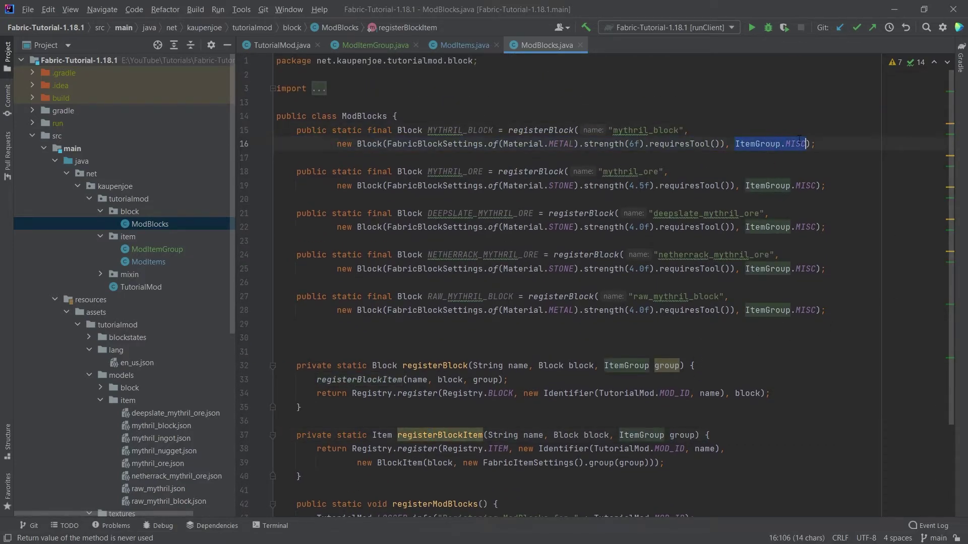
{"action": "left_click", "coordinate": [773, 142]}
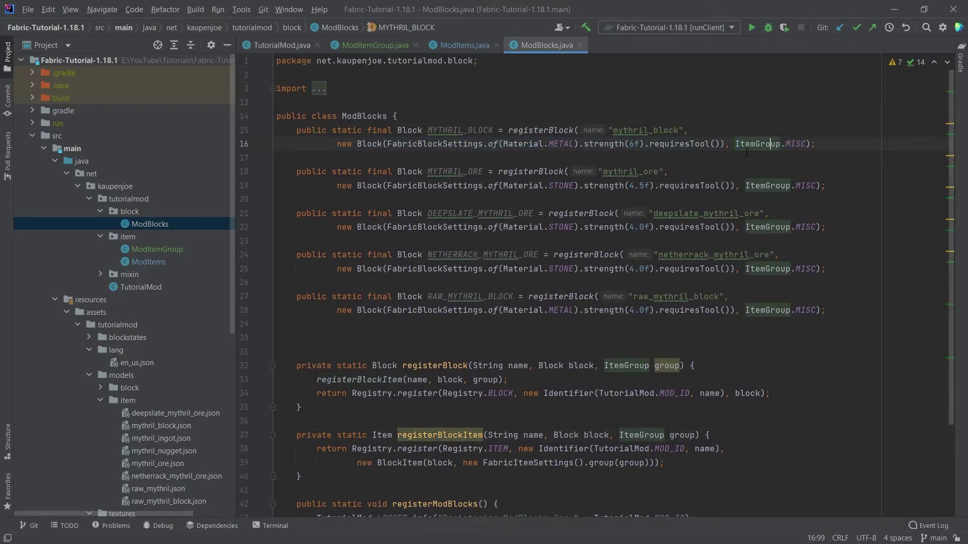
{"action": "left_click_drag", "start_coordinate": [744, 144], "coordinate": [806, 144]}
{"action": "key", "text": "ctrl+v"}
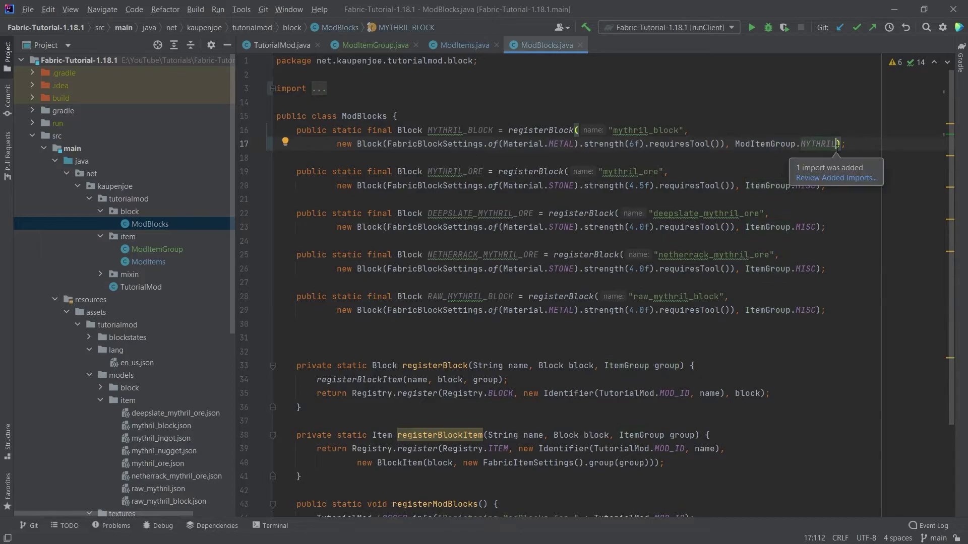
{"action": "left_click_drag", "start_coordinate": [746, 186], "coordinate": [817, 186]}
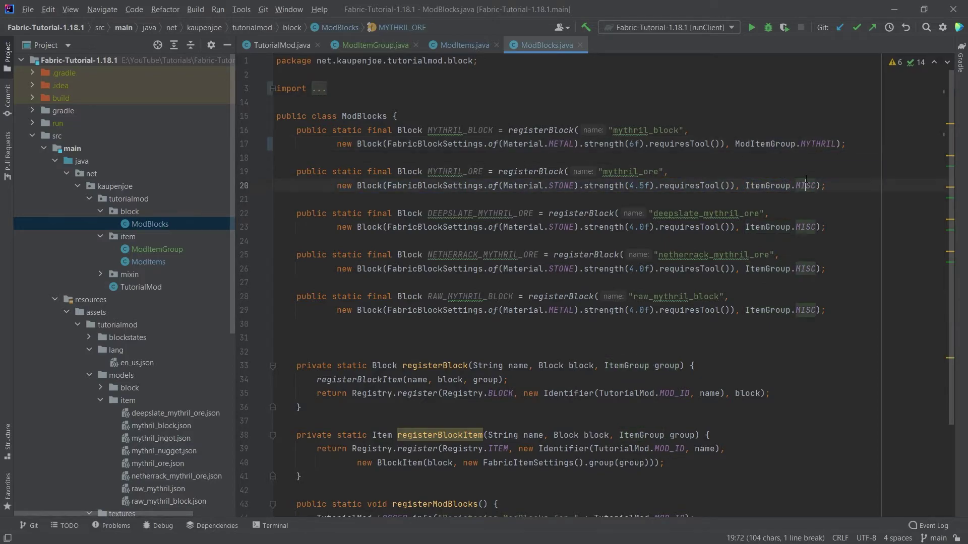
Replace all remaining ItemGroup.MISC with ModItemGroup.MYTHRIL in ModBlocks
{"action": "key", "text": "ctrl+r"}
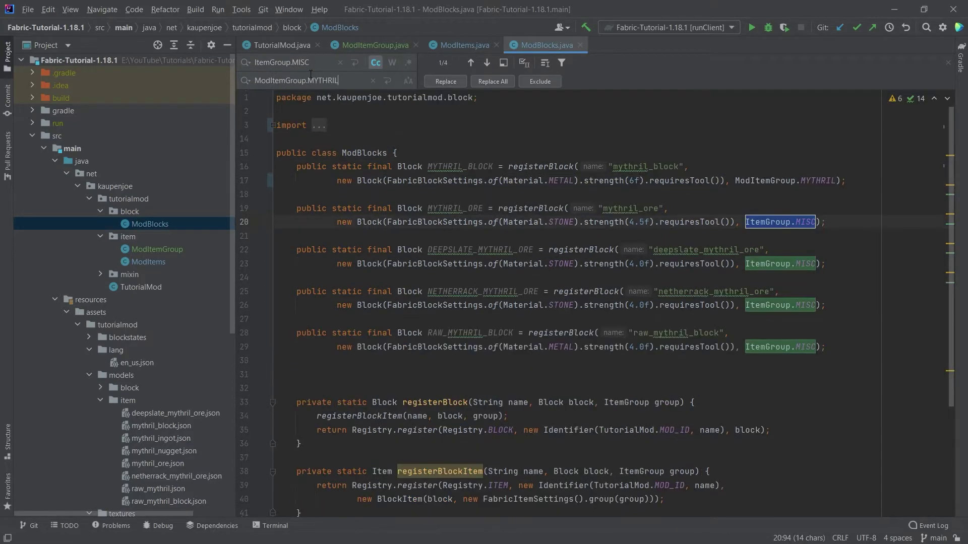
{"action": "left_click", "coordinate": [492, 80]}
{"action": "key", "text": "Escape"}
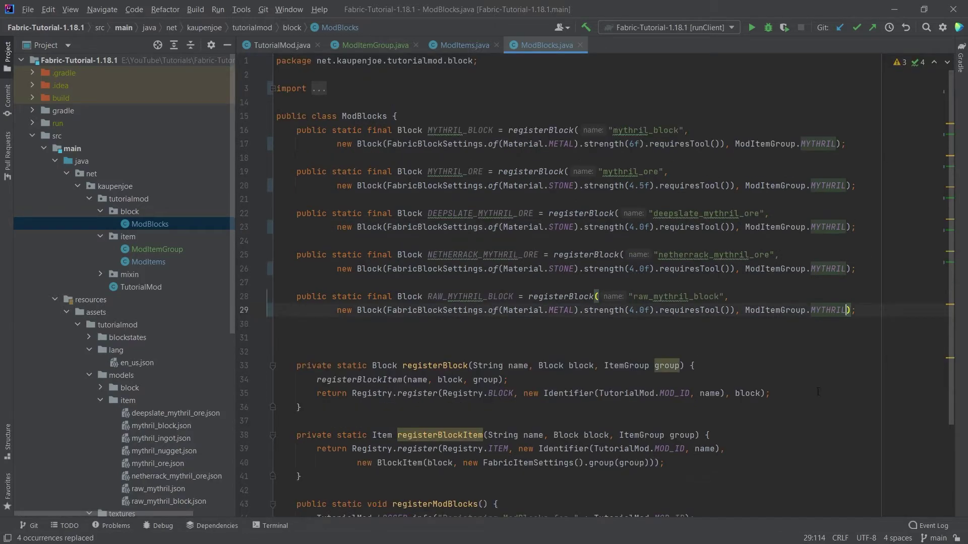
{"action": "left_click", "coordinate": [763, 329]}
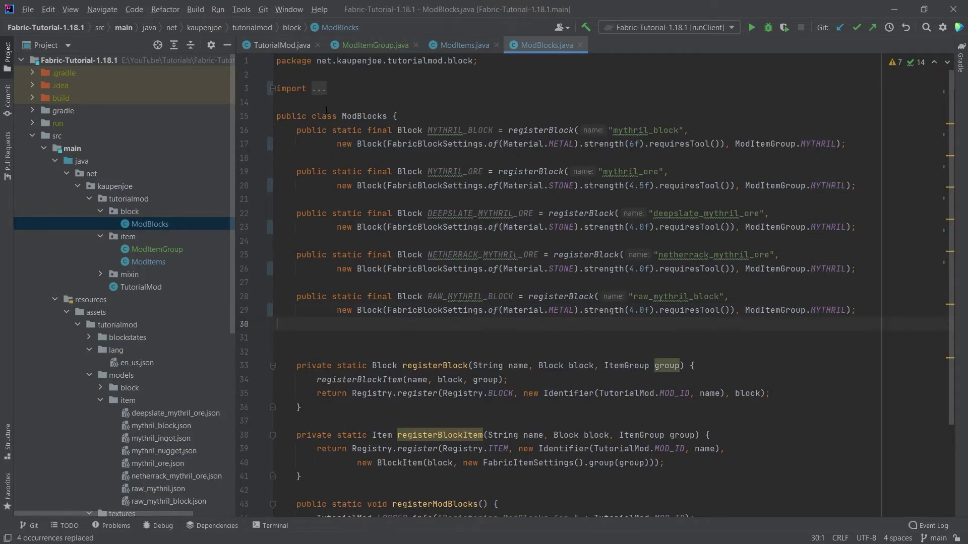
{"action": "key", "text": "Down"}
In en_us.json, add an entry line after the Netherrack Mythril Ore translation
{"action": "double_click", "coordinate": [107, 364]}
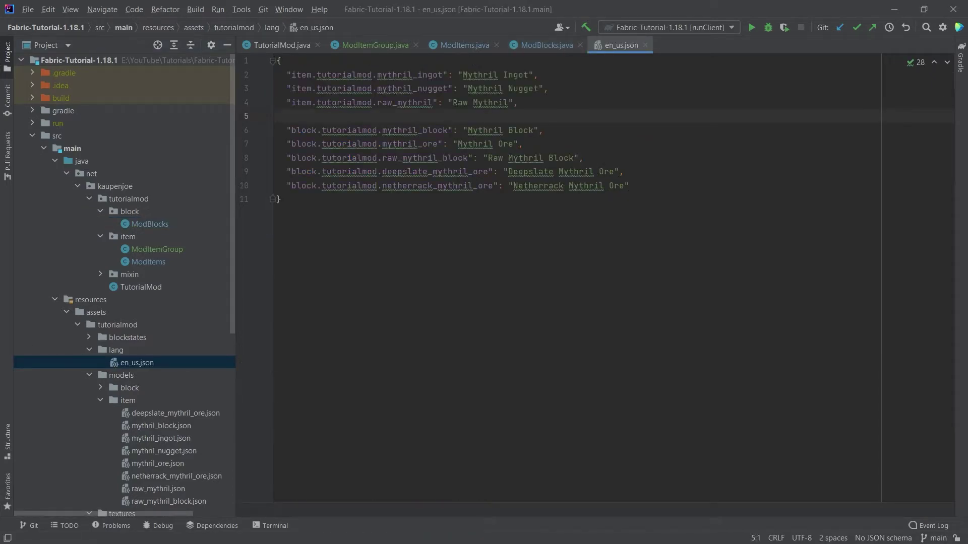
{"action": "left_click", "coordinate": [658, 189]}
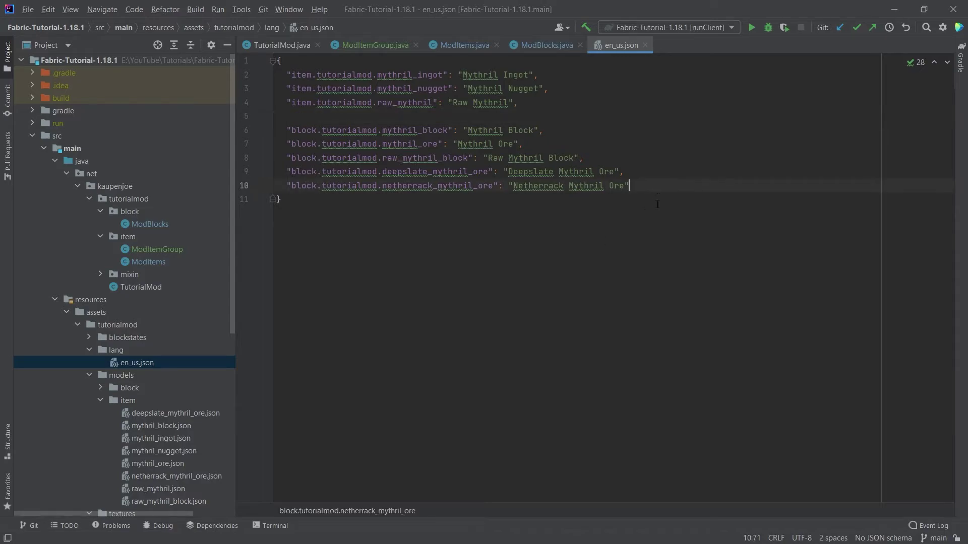
{"action": "type", "text": ","}
{"action": "key", "text": "Return"}
{"action": "key", "text": "Return"}
{"action": "key", "text": "Return"}
{"action": "key", "text": "Up"}
{"action": "type", "text": "\""}
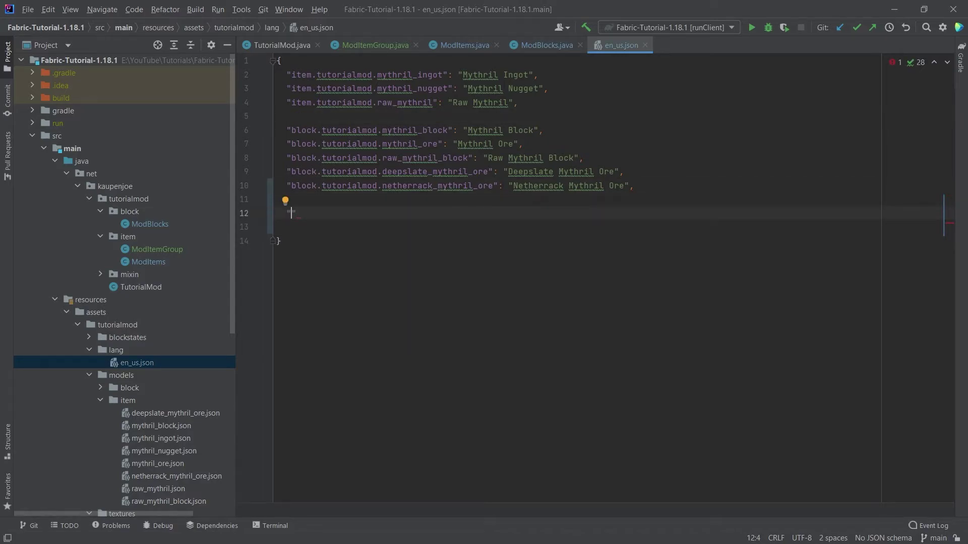
{"action": "type", "text": "item"}
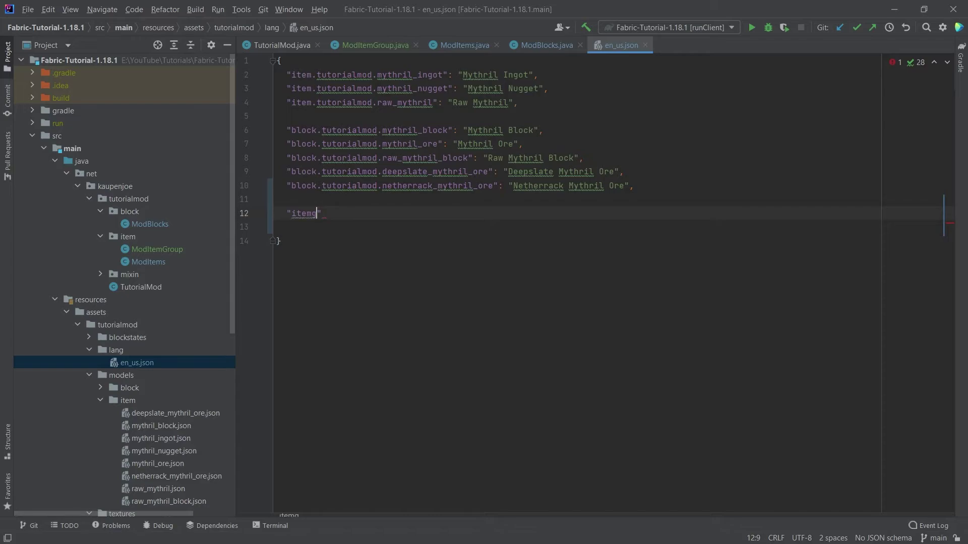
{"action": "type", "text": "Group.t"}
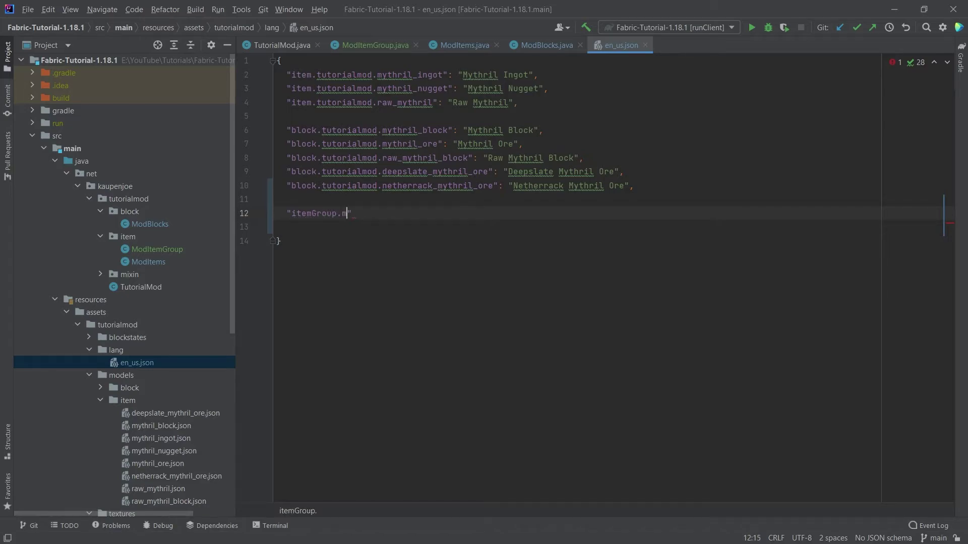
{"action": "type", "text": "utorialmod."}
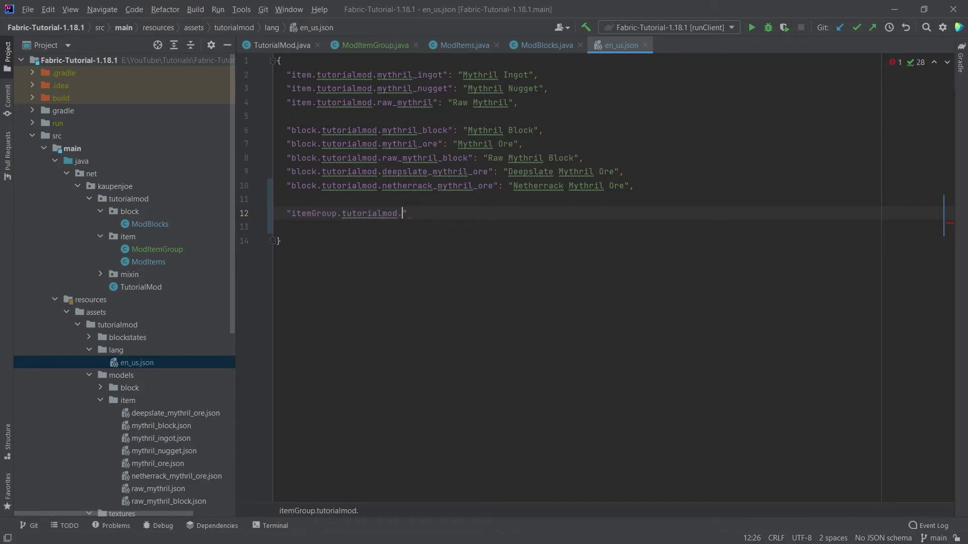
{"action": "type", "text": "mythril\": \"My"}
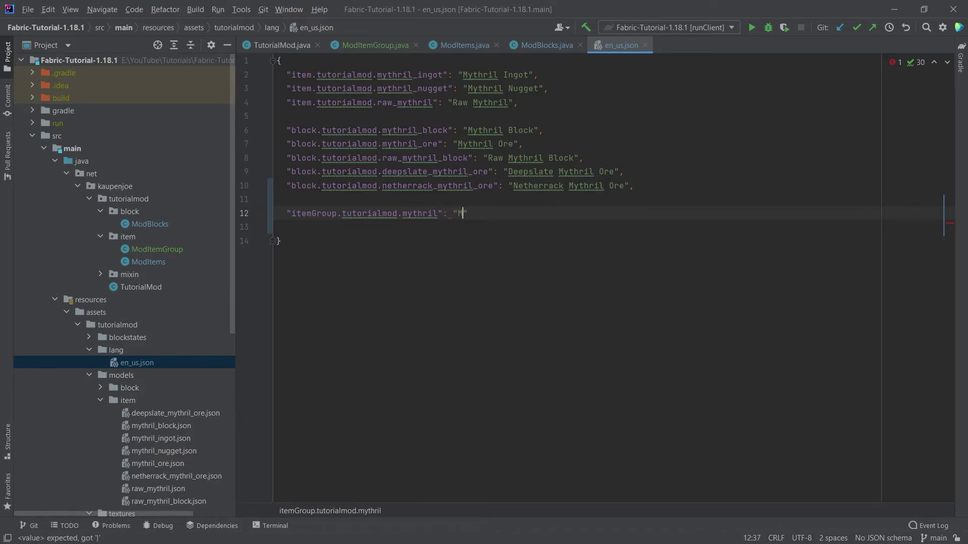
{"action": "type", "text": "thril Tutorial "}
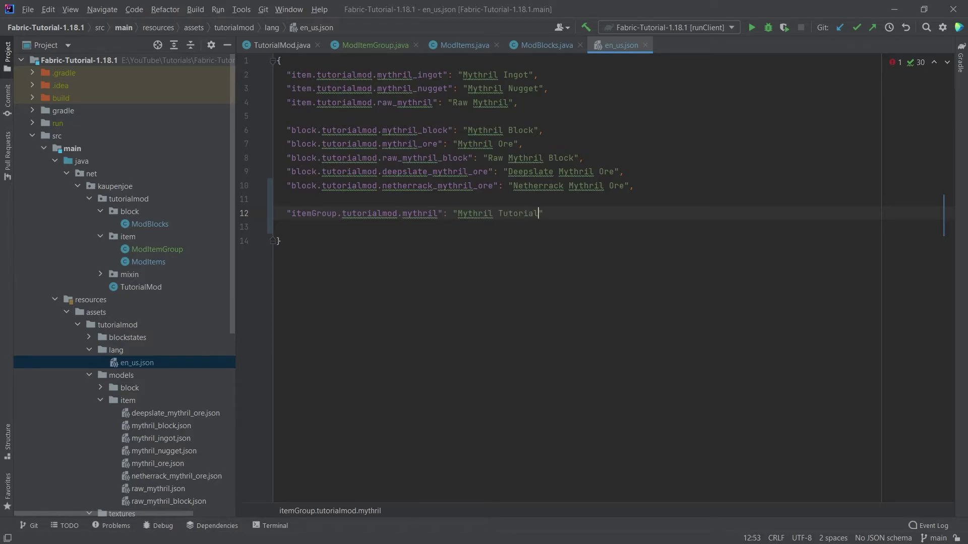
{"action": "type", "text": "Tab"}
Point out the itemGroup, tutorialmod and mythril parts of the 'Mythril Tutorial Tab' key
{"action": "left_click_drag", "start_coordinate": [310, 214], "coordinate": [317, 214]}
{"action": "left_click", "coordinate": [315, 214]}
{"action": "double_click", "coordinate": [311, 214]}
{"action": "left_click", "coordinate": [325, 214]}
{"action": "double_click", "coordinate": [365, 213]}
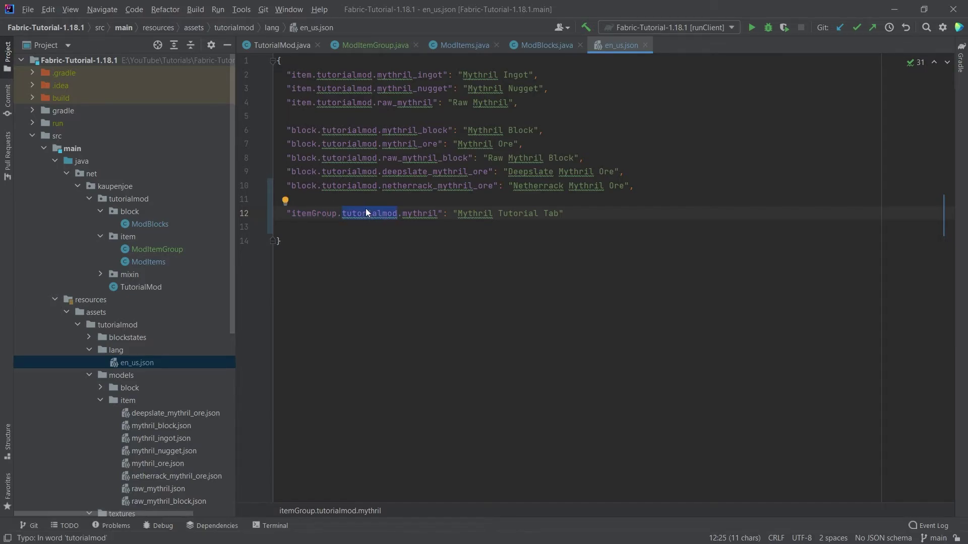
{"action": "left_click", "coordinate": [415, 214]}
Highlight the 'mythril' id in ModItemGroup and compare it with en_us.json and TutorialMod
{"action": "left_click", "coordinate": [390, 46]}
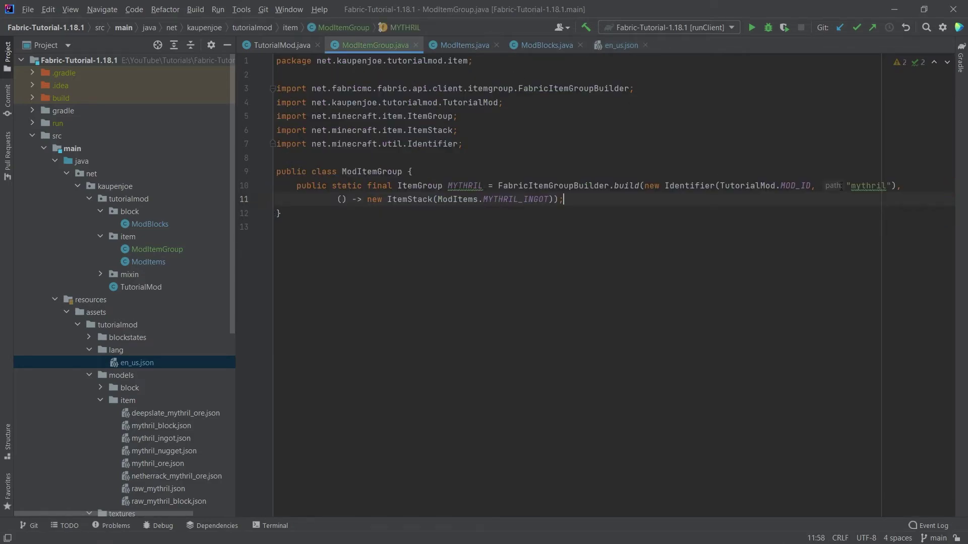
{"action": "double_click", "coordinate": [869, 186]}
{"action": "left_click", "coordinate": [626, 45]}
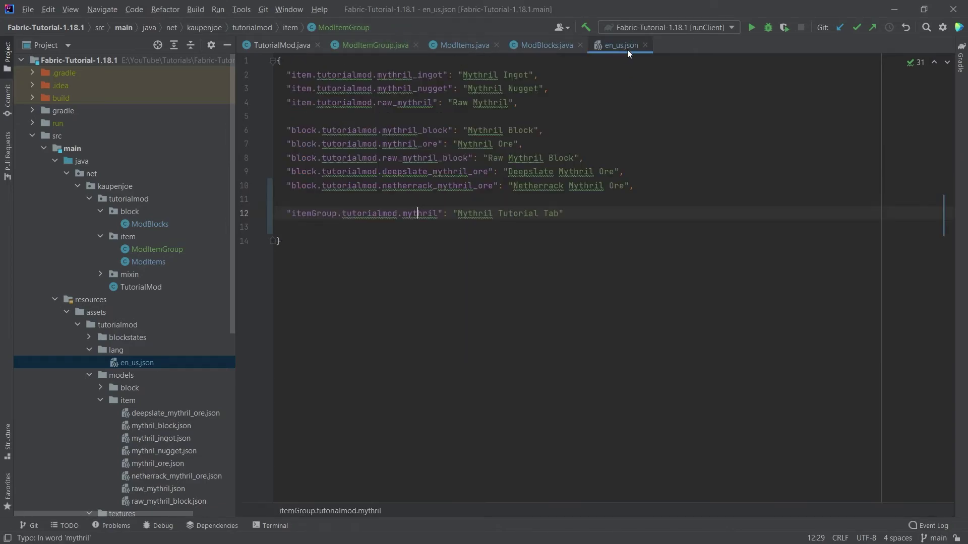
{"action": "left_click", "coordinate": [280, 46]}
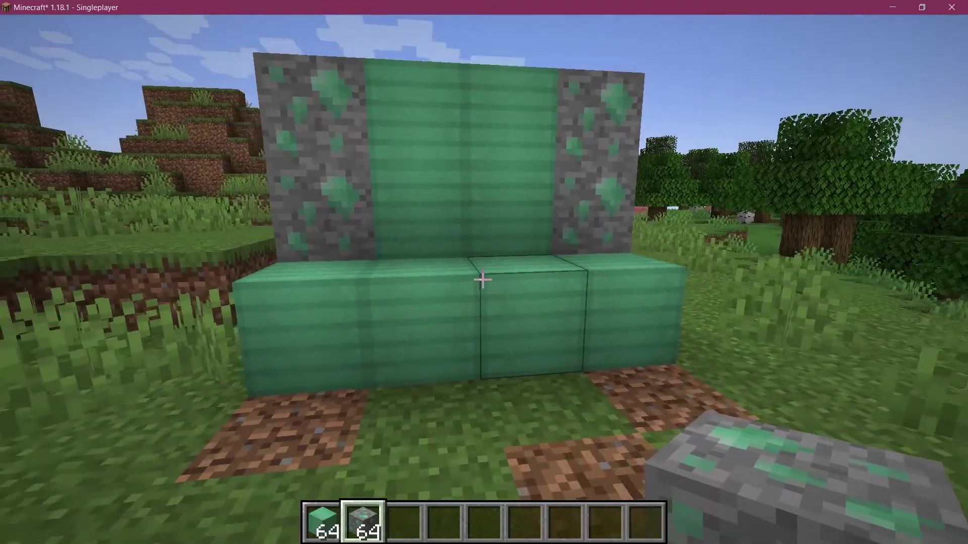
In the creative inventory, page to the Mythril Tutorial Tab and clear the hotbar
{"action": "key", "text": "e"}
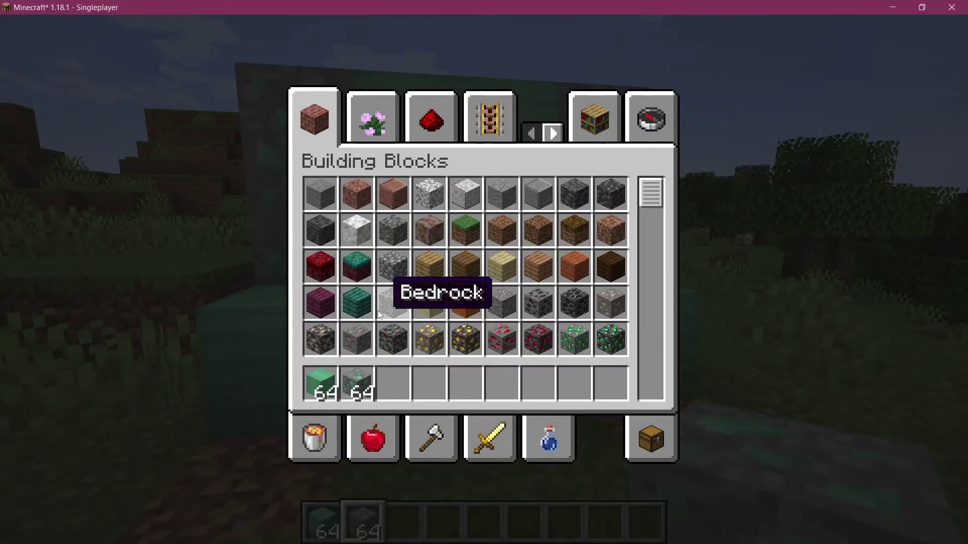
{"action": "left_click", "coordinate": [553, 133]}
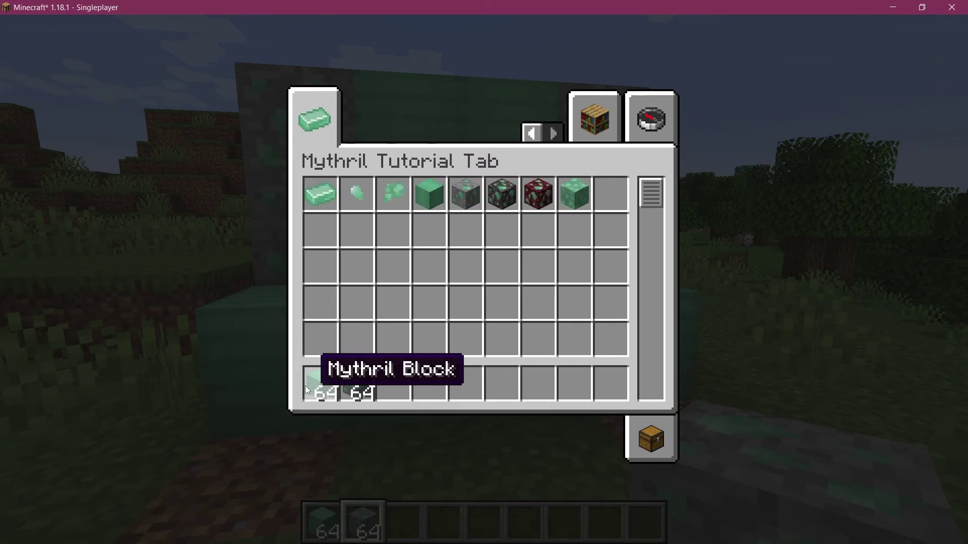
{"action": "left_click", "coordinate": [320, 384], "text": "shift"}
{"action": "left_click", "coordinate": [357, 382], "text": "shift"}
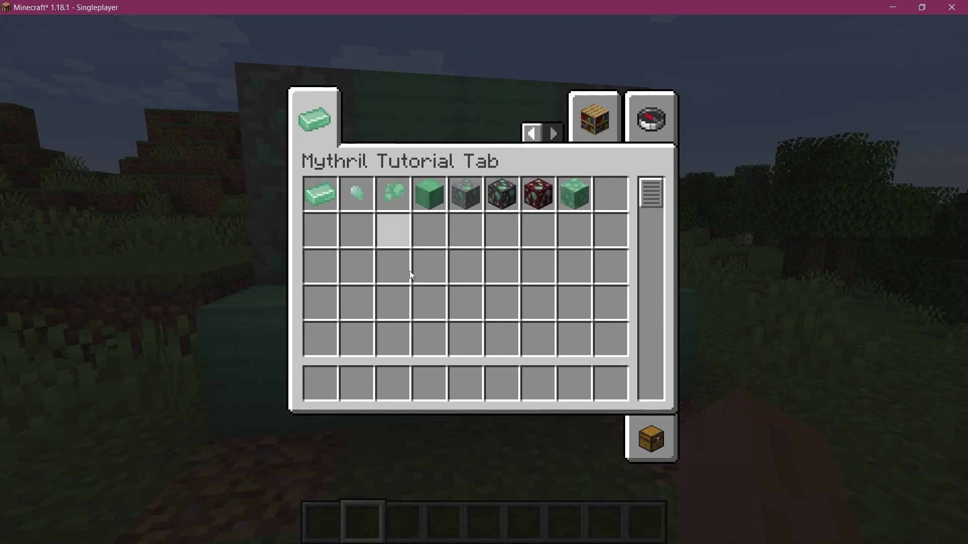